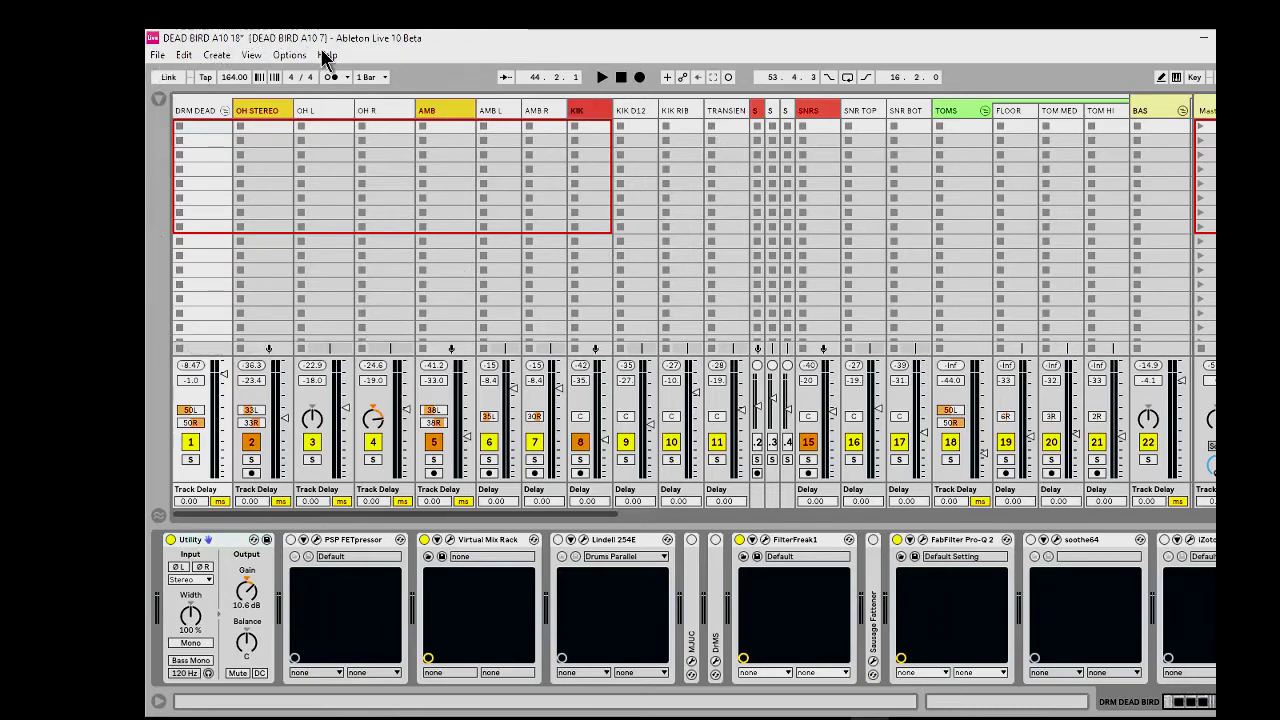
Step: Inspect the AMB and TOMS device chains and audition the DRM DEAD group soloed and unsoloed during playback
{"action": "left_click", "coordinate": [425, 111]}
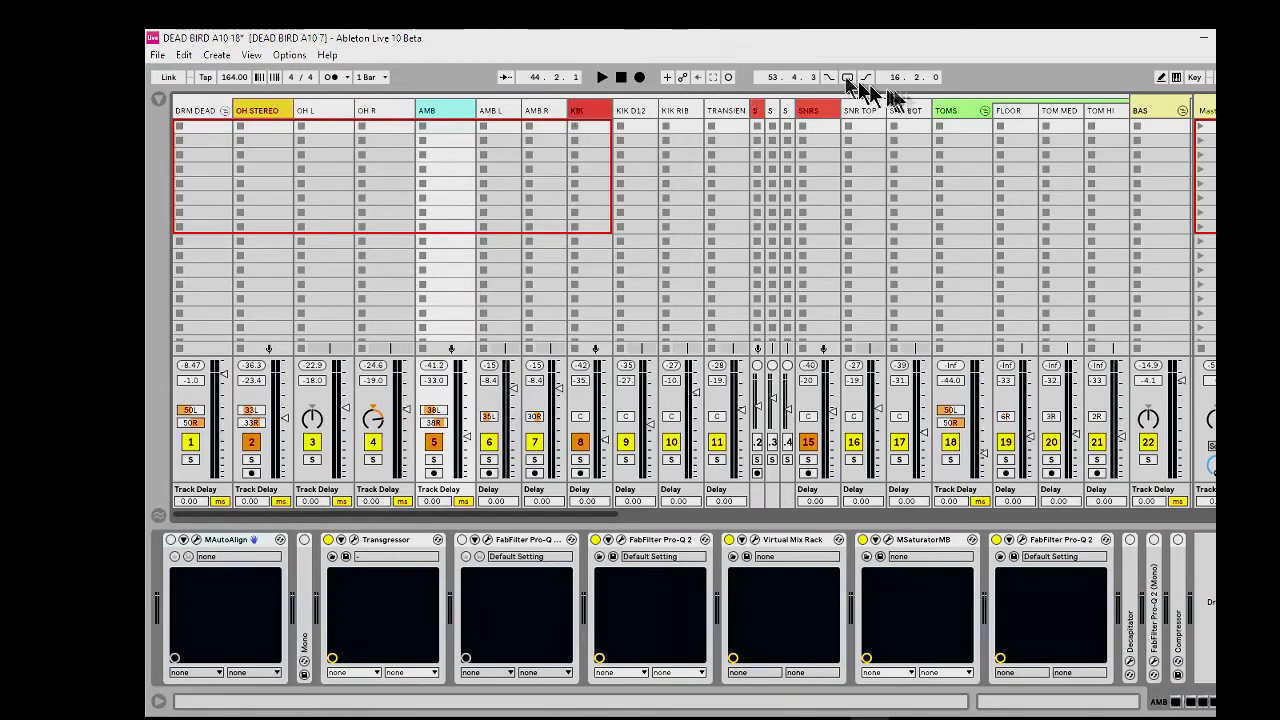
{"action": "left_click", "coordinate": [955, 111]}
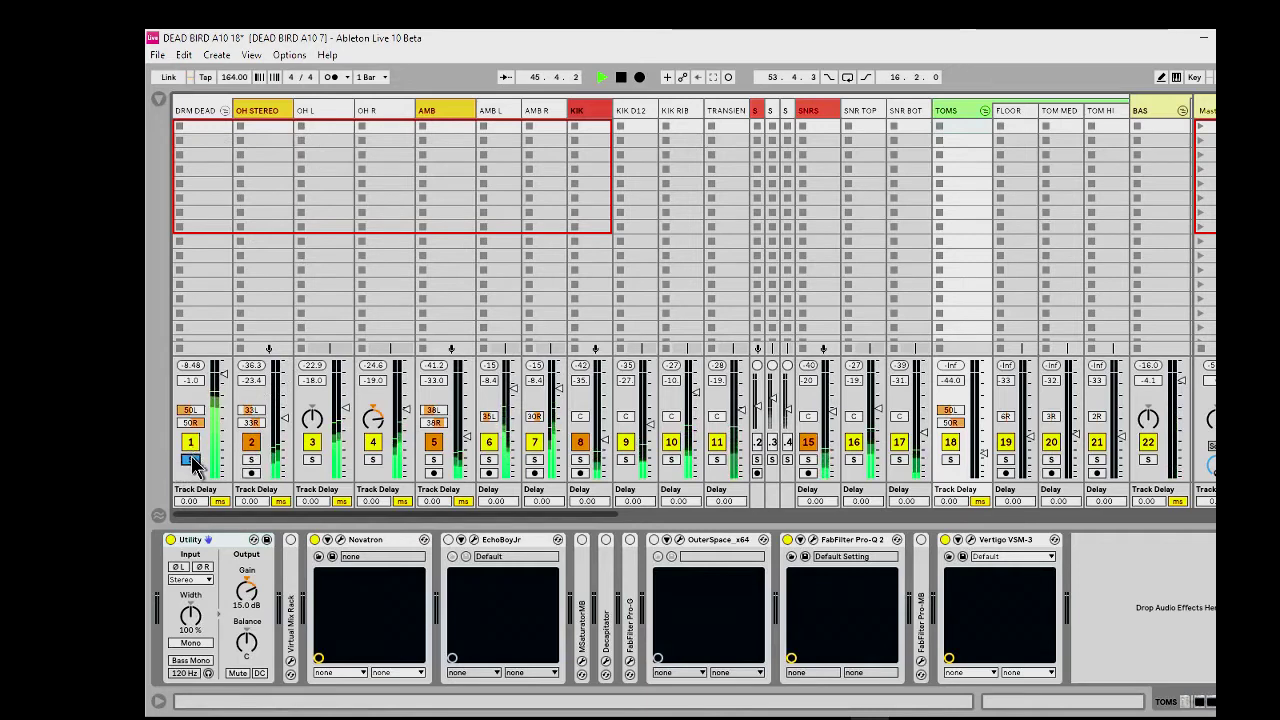
{"action": "left_click", "coordinate": [190, 460]}
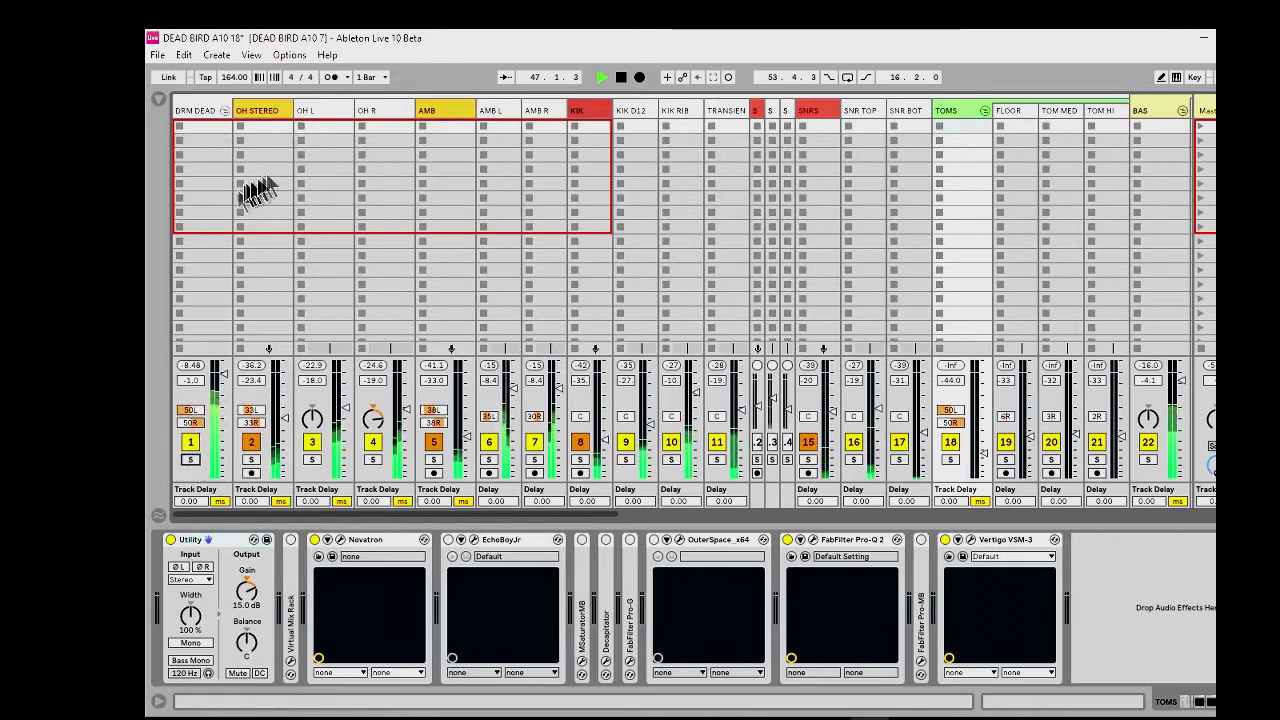
{"action": "key", "text": "space"}
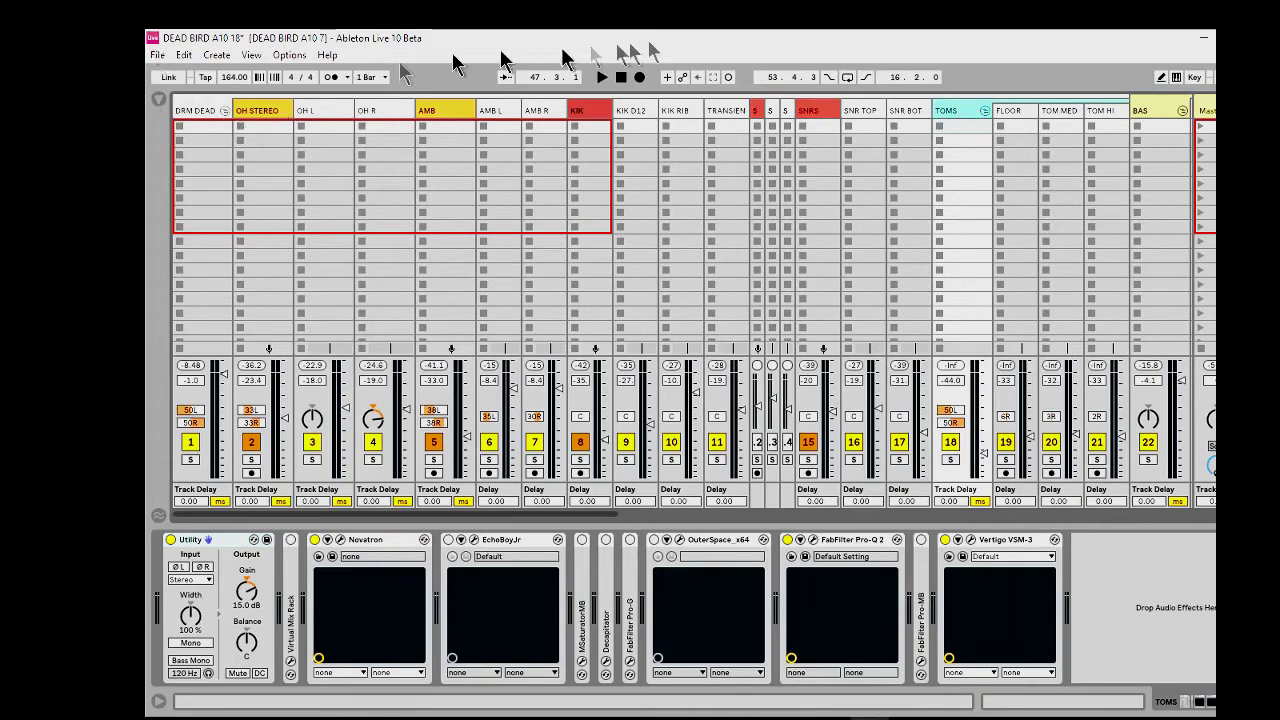
Step: Inspect the overhead tracks and the OH STEREO bus, briefly showing the input/output routing section in the mixer
{"action": "left_click", "coordinate": [194, 111]}
{"action": "left_click", "coordinate": [325, 112]}
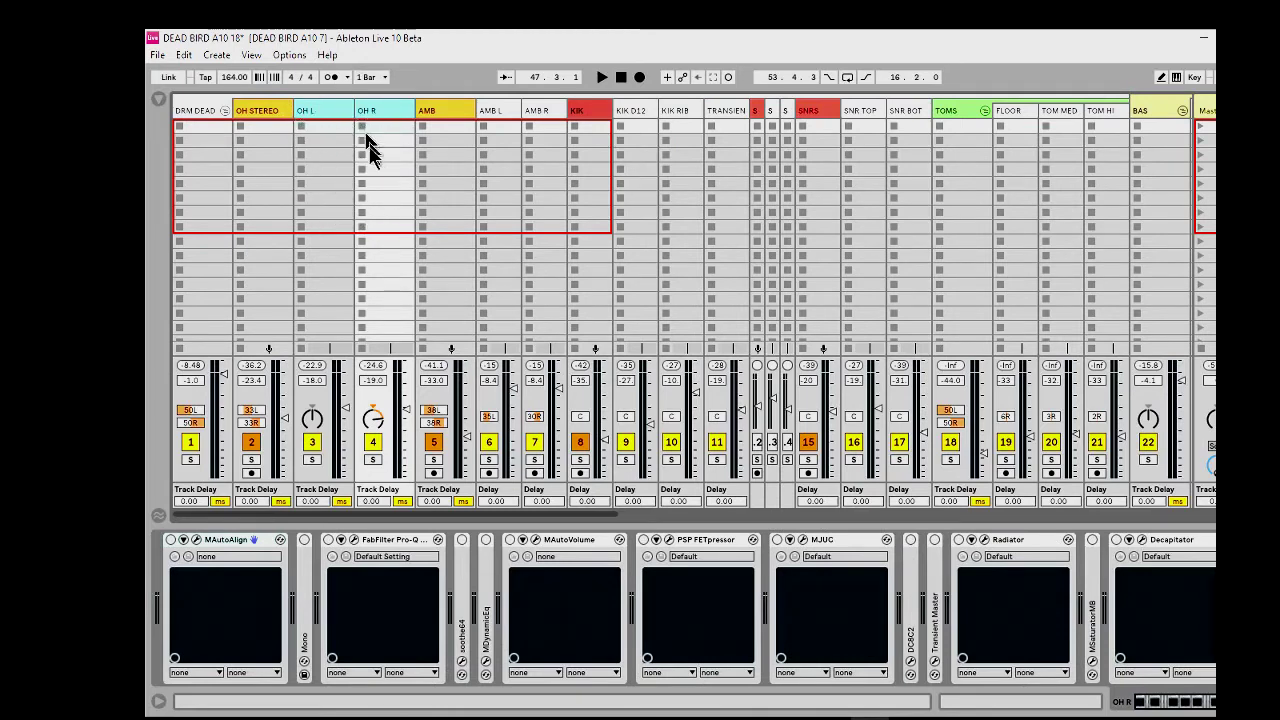
{"action": "left_click", "coordinate": [270, 110]}
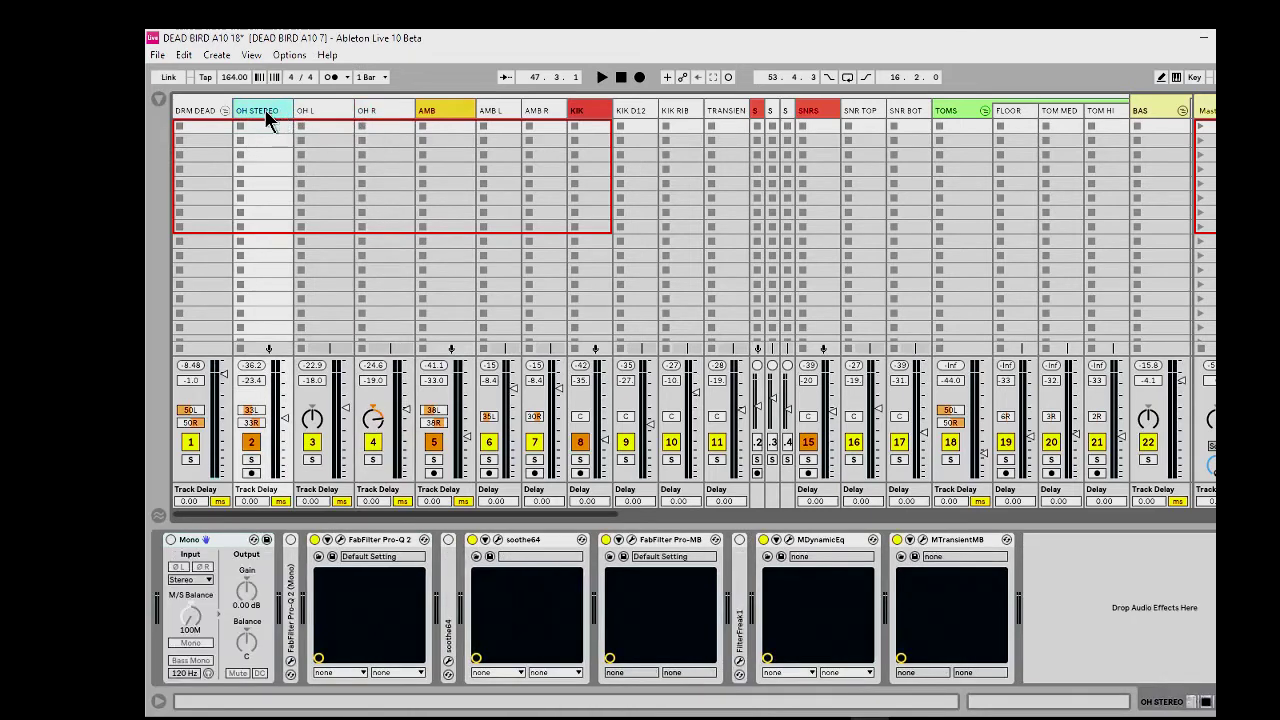
{"action": "key", "text": "ctrl+alt+i"}
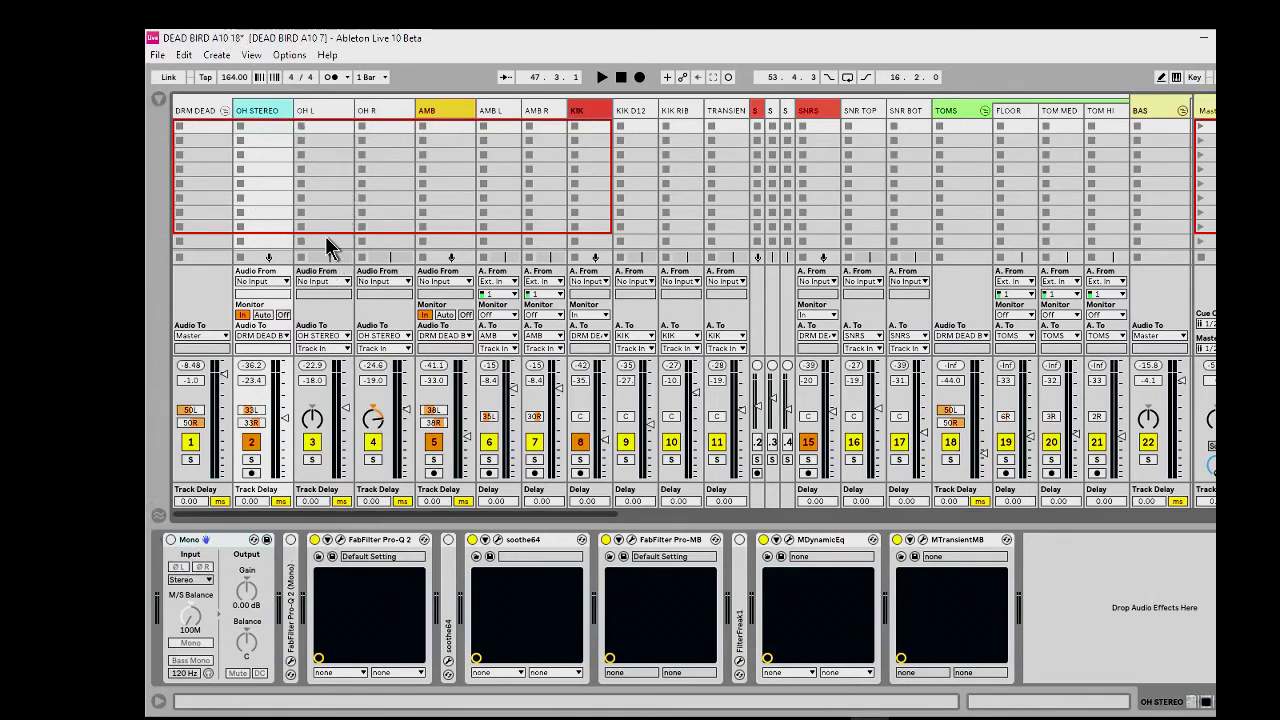
{"action": "key", "text": "ctrl+alt+i"}
Step: Group the OH L and OH R tracks together
{"action": "left_click", "coordinate": [320, 112]}
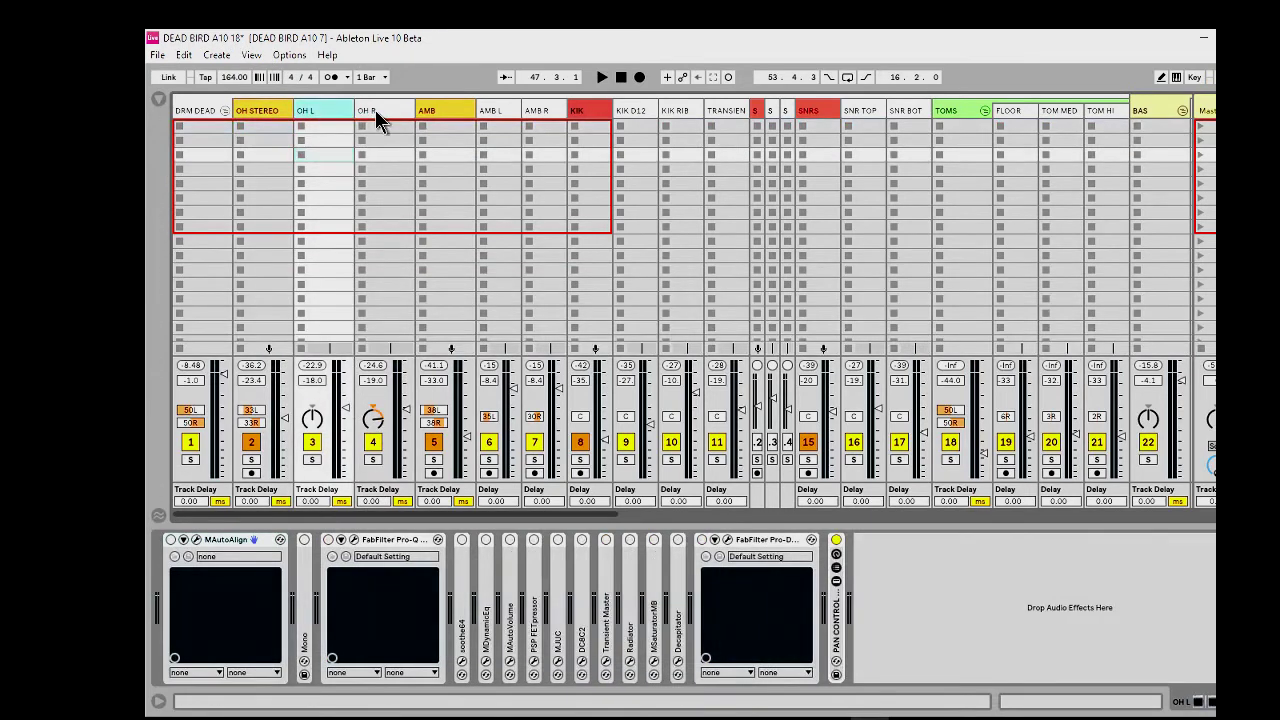
{"action": "left_click", "coordinate": [375, 112]}
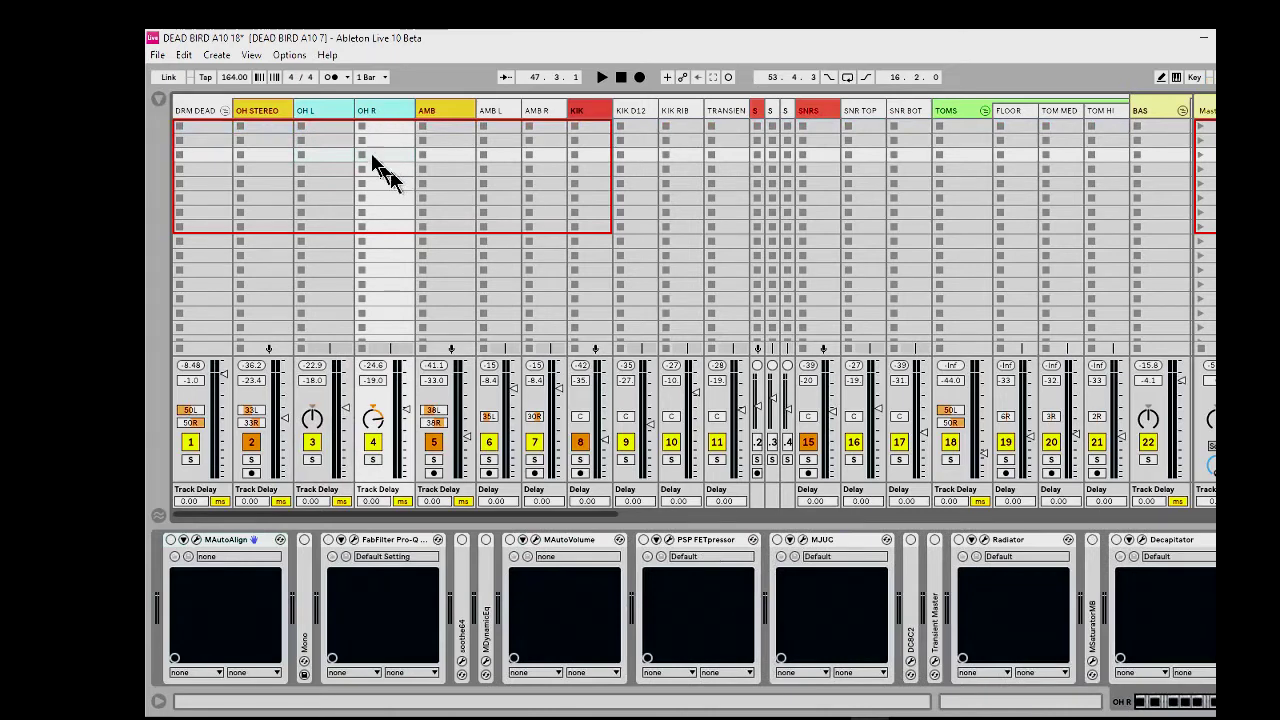
{"action": "key", "text": "ctrl+g"}
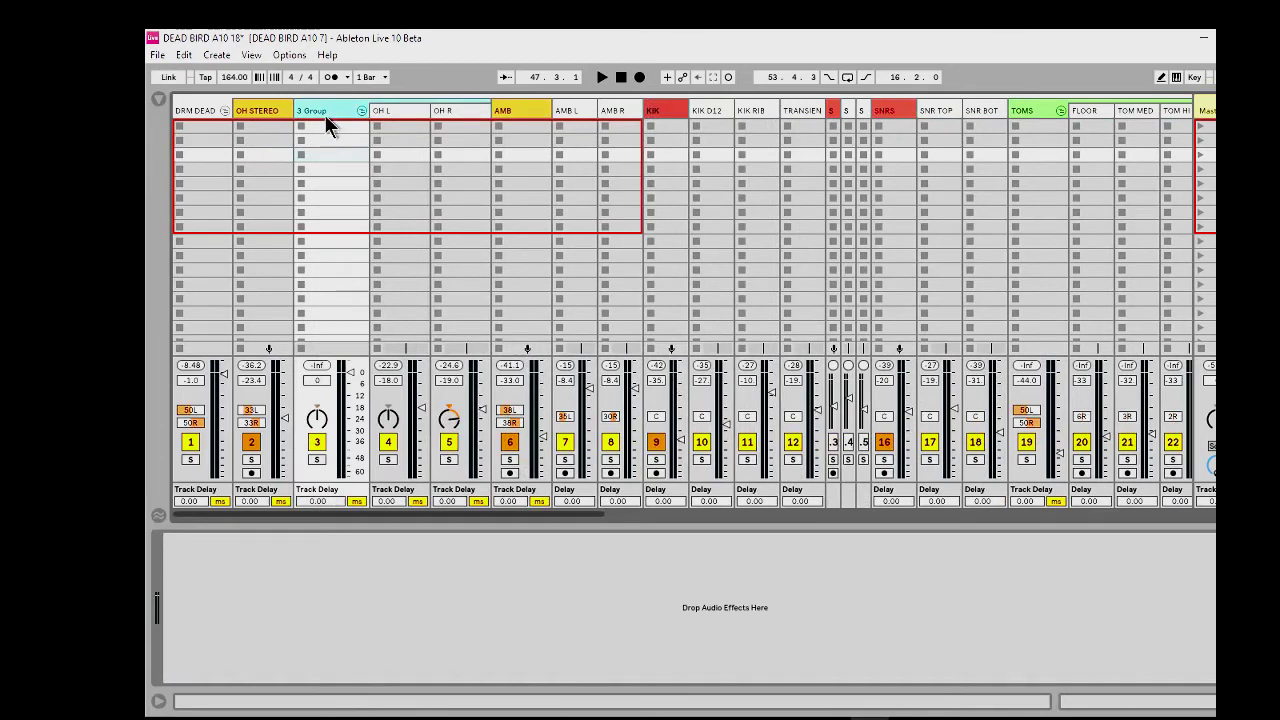
Step: Compare the new overhead group with the TOMS group and lower the overhead group's volume to -3.4 dB
{"action": "left_click", "coordinate": [1037, 108]}
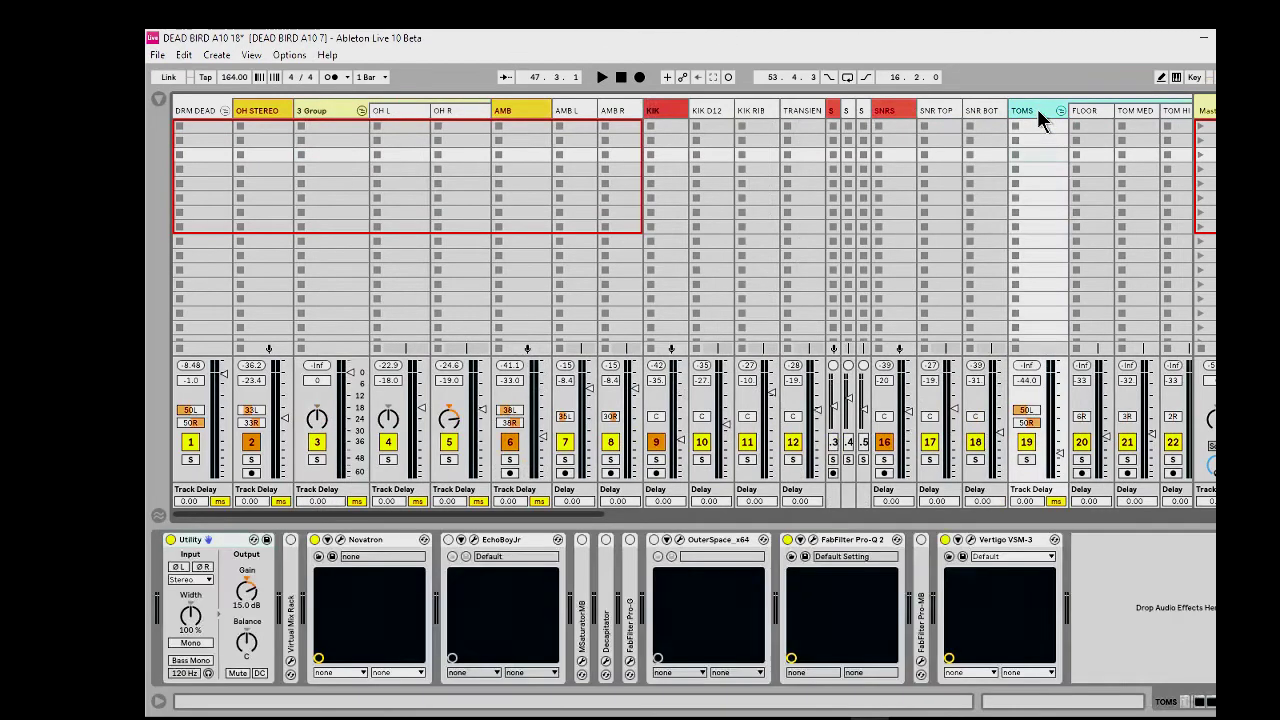
{"action": "left_click", "coordinate": [320, 110]}
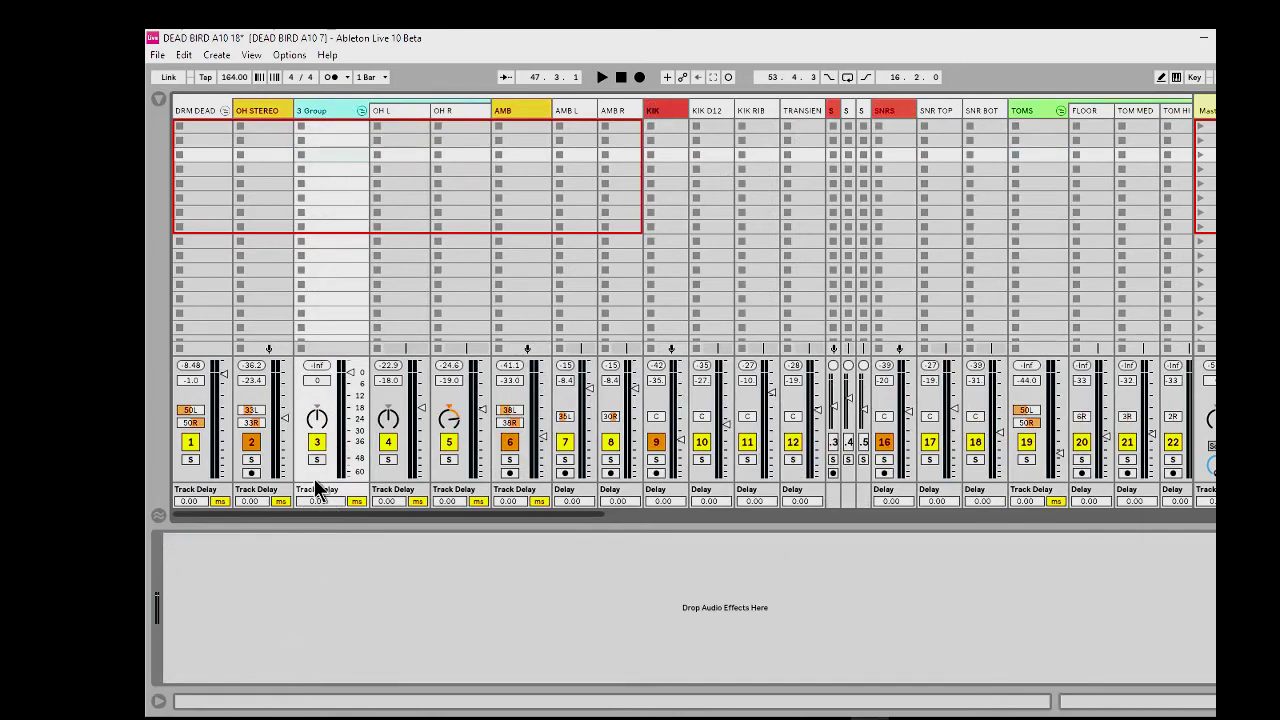
{"action": "left_click_drag", "start_coordinate": [348, 382], "coordinate": [350, 432]}
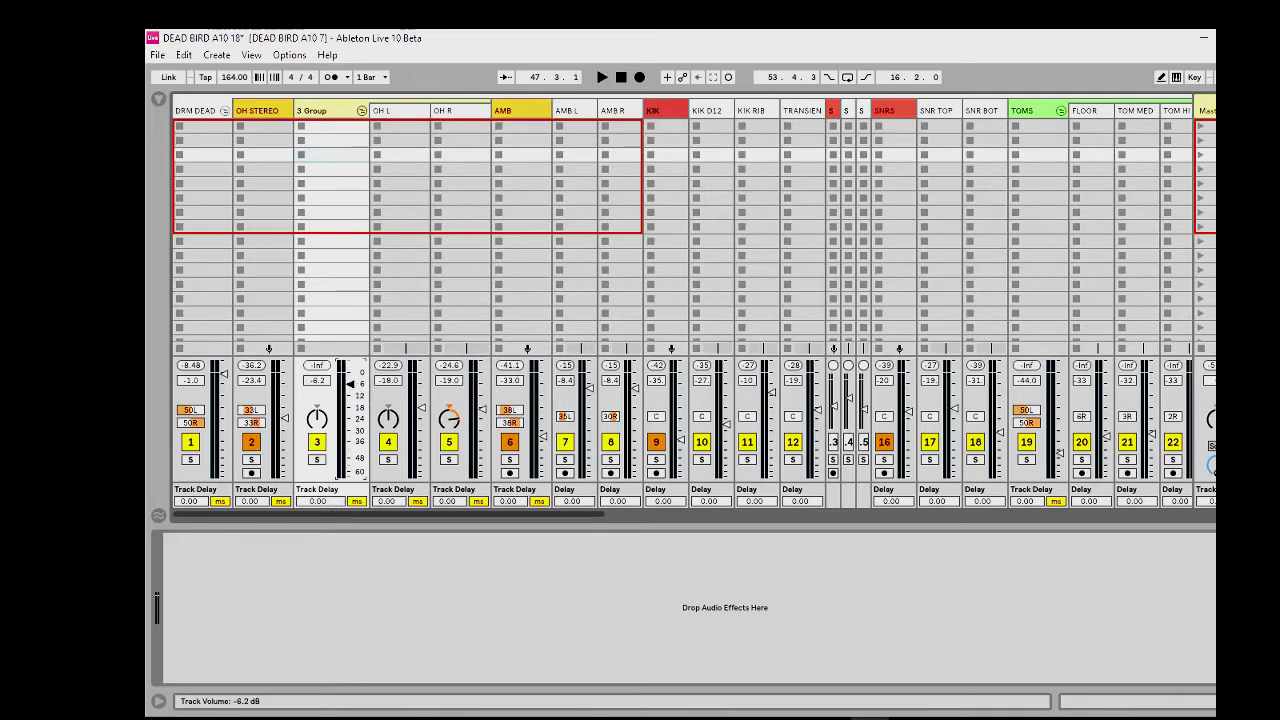
Step: Switch the overhead group's panning to split stereo mode and back to stereo pan mode
{"action": "right_click", "coordinate": [319, 419]}
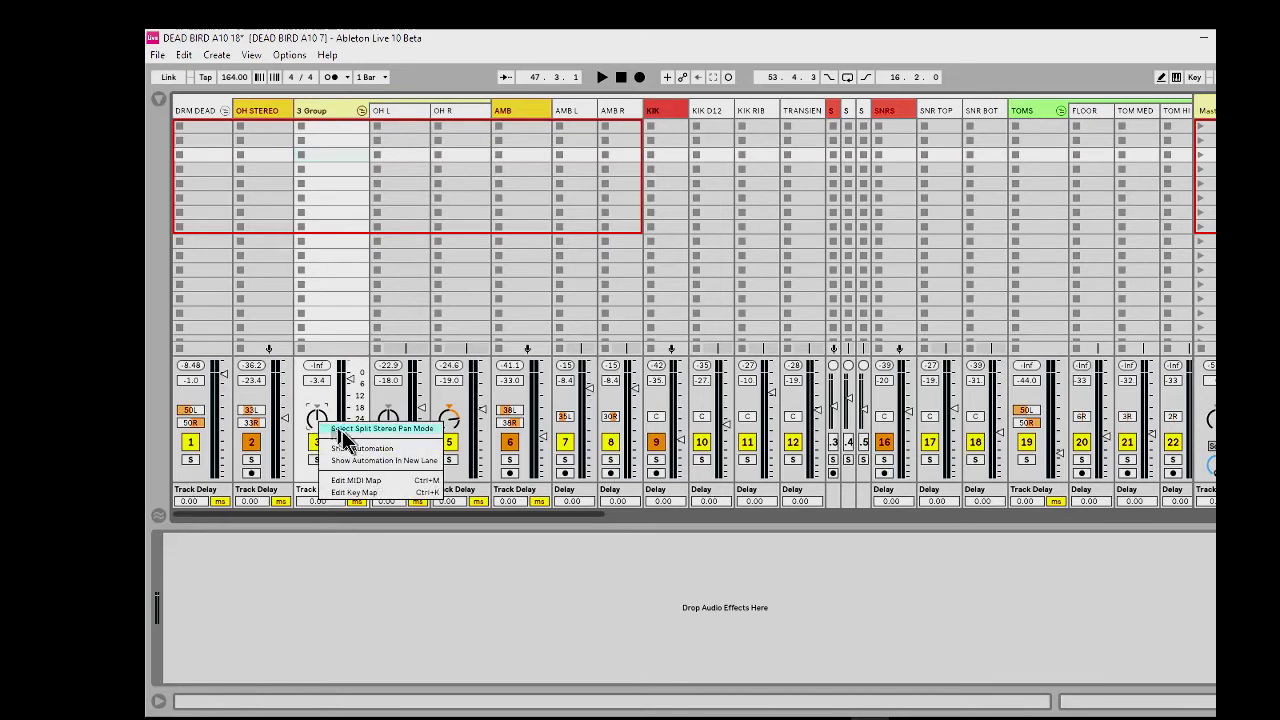
{"action": "left_click", "coordinate": [343, 430]}
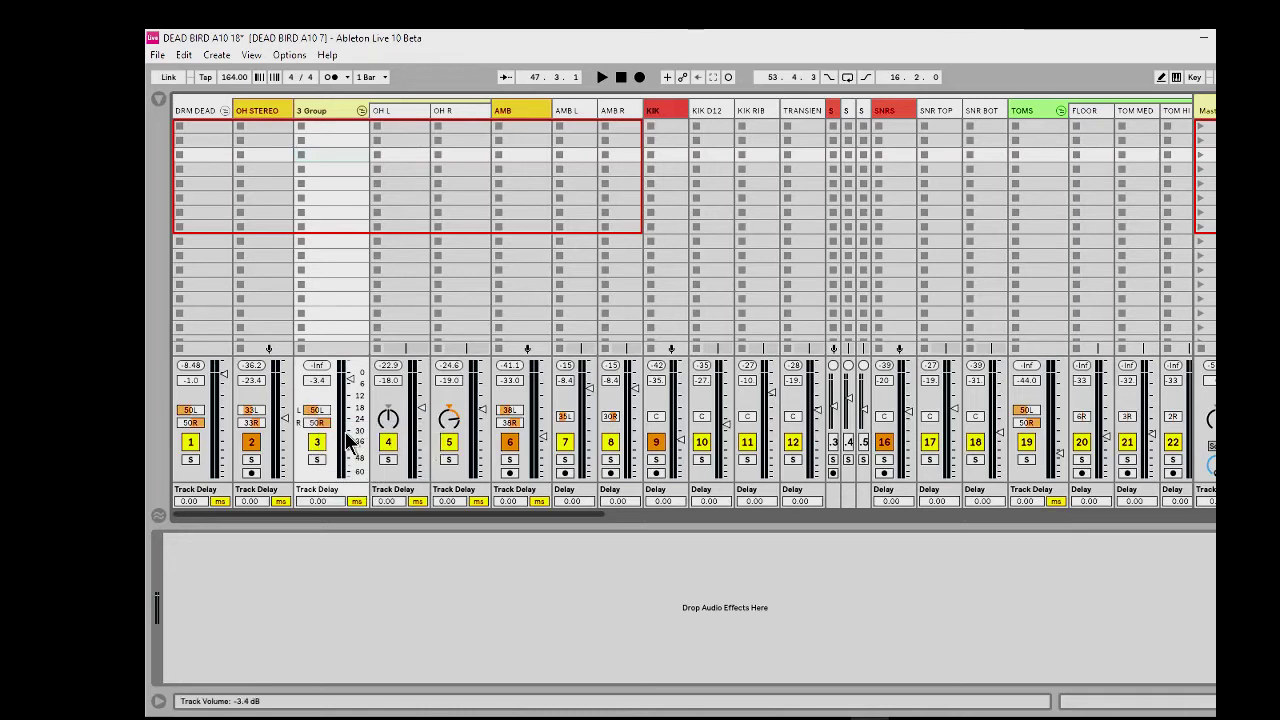
{"action": "right_click", "coordinate": [326, 414]}
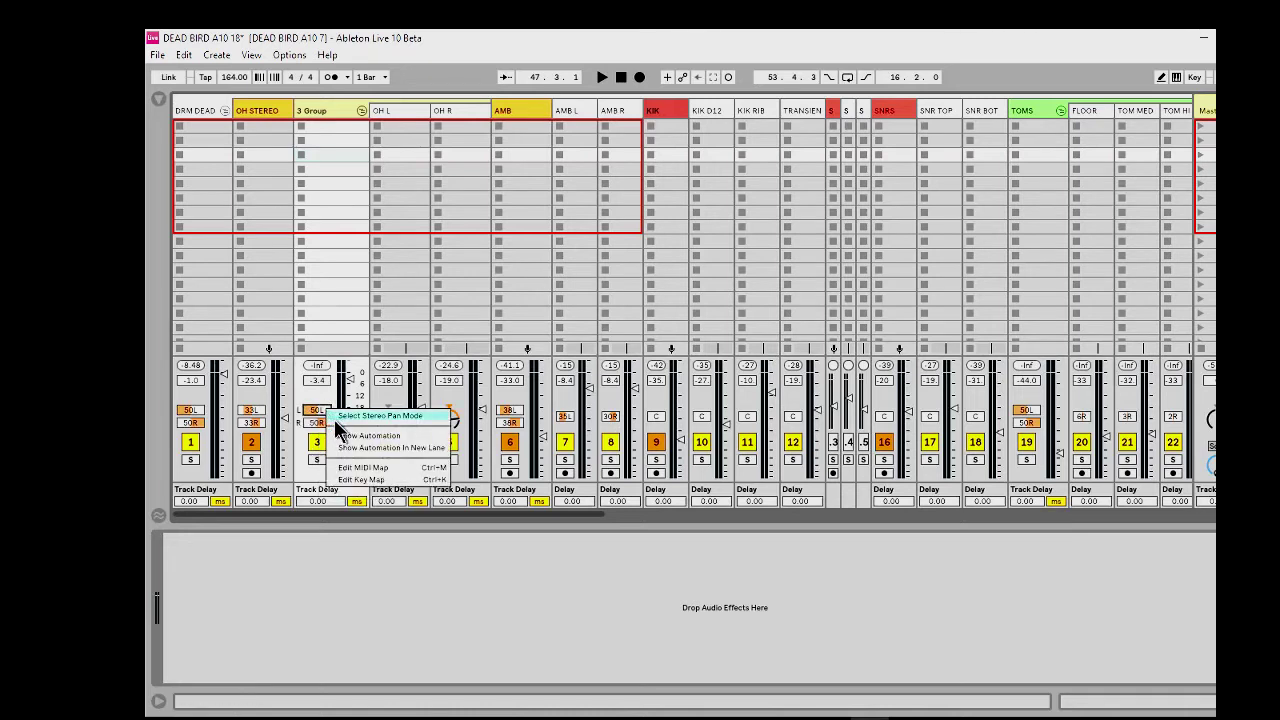
{"action": "left_click", "coordinate": [336, 417]}
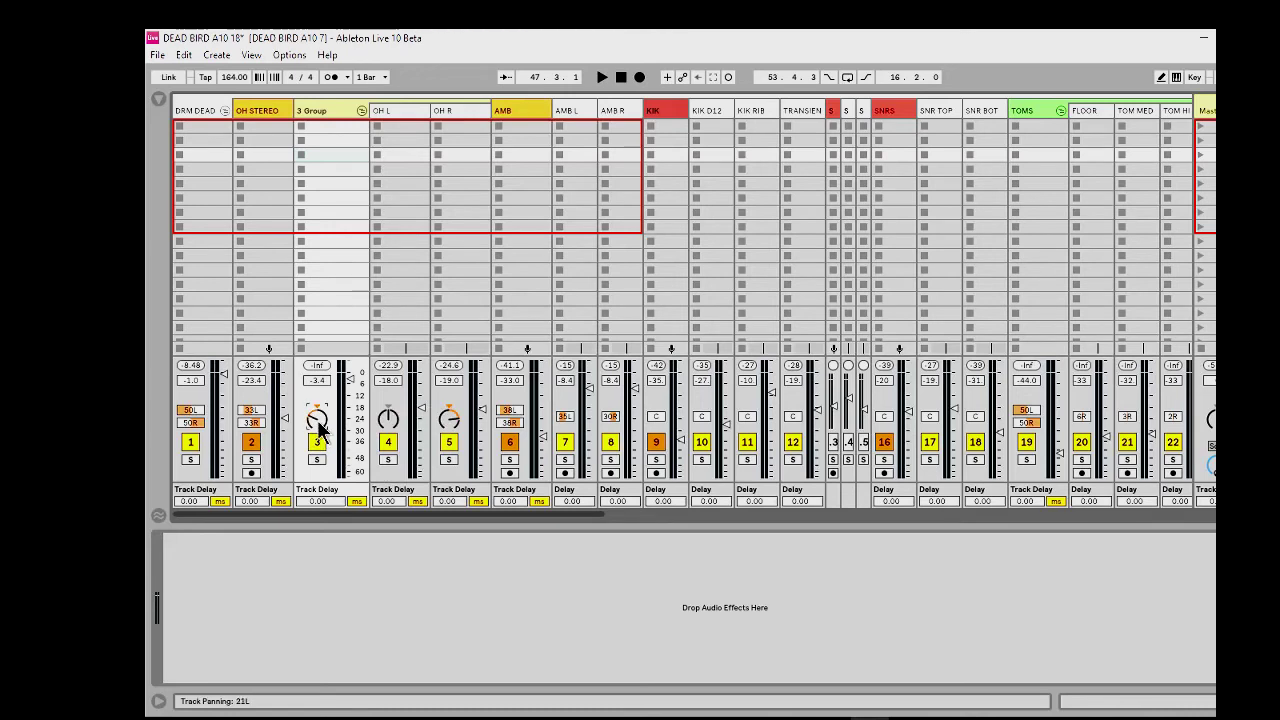
Step: Sweep the overhead group's pan to both sides and leave it near centre at 1L
{"action": "left_click_drag", "start_coordinate": [316, 418], "coordinate": [316, 408]}
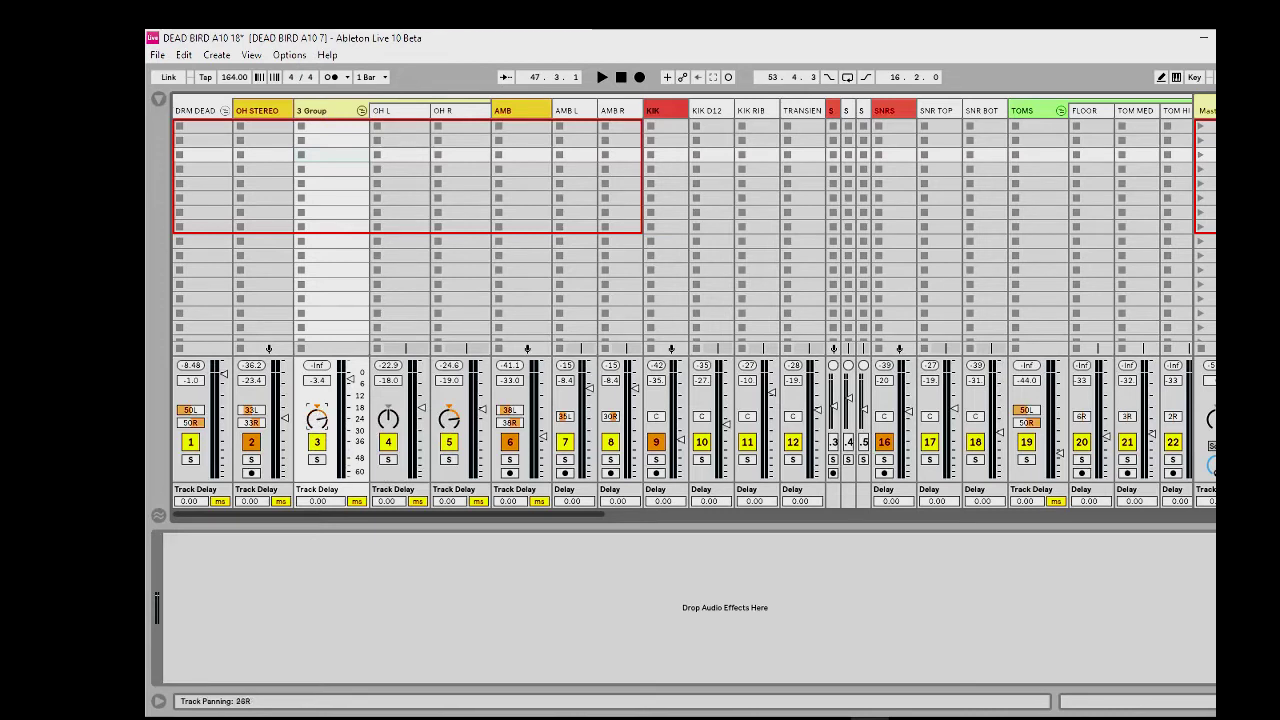
{"action": "left_click_drag", "start_coordinate": [316, 420], "coordinate": [316, 402]}
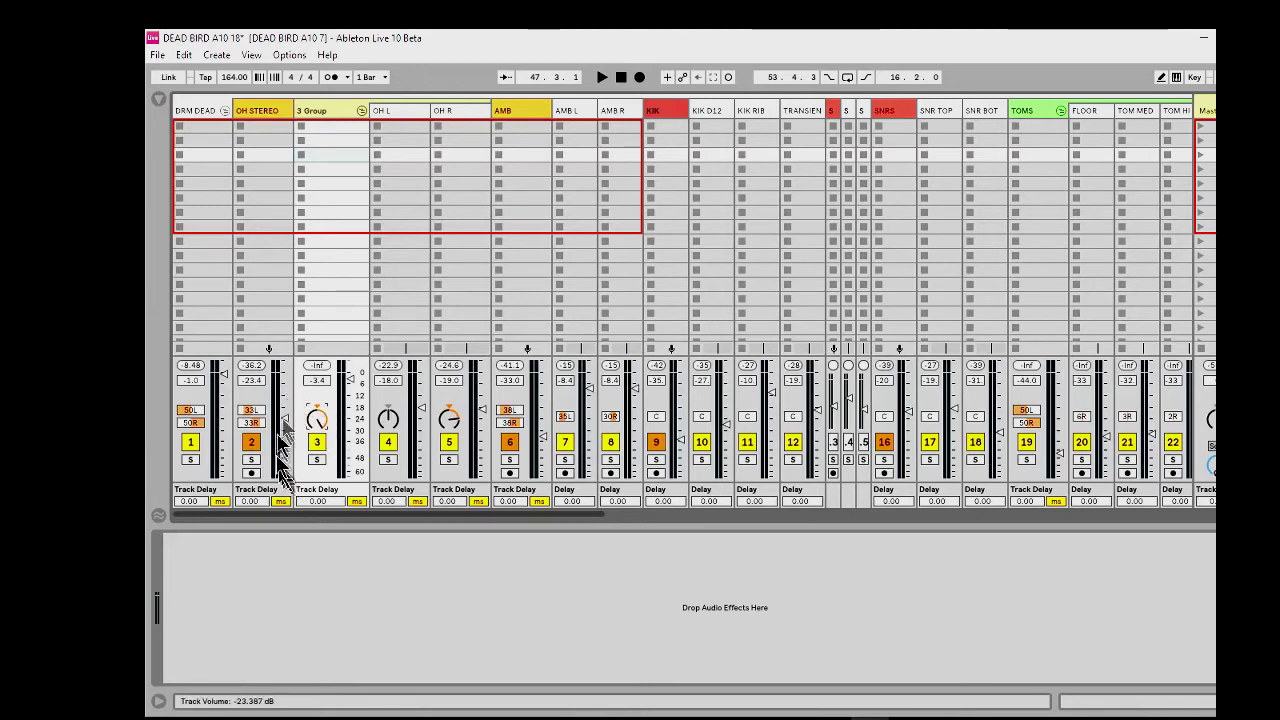
{"action": "left_click_drag", "start_coordinate": [316, 420], "coordinate": [320, 447]}
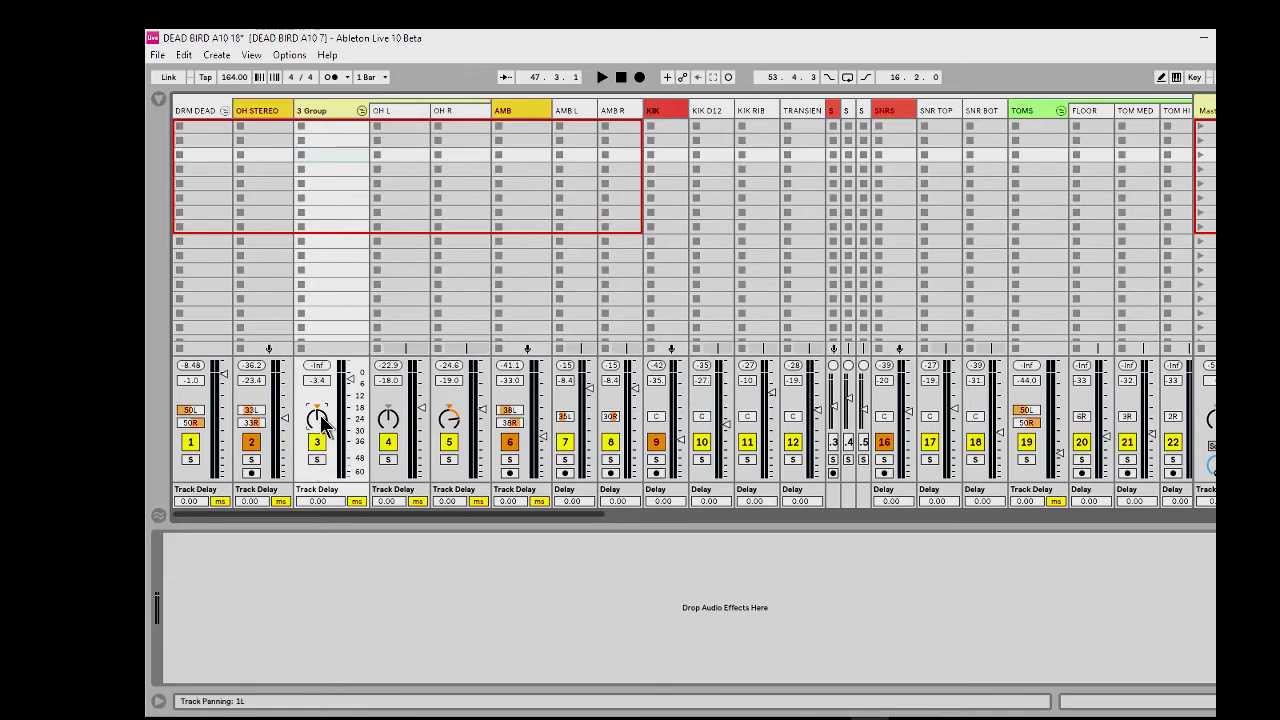
Step: Try split stereo panning on the overhead group, adjusting its left and right channels separately, and return to stereo pan mode
{"action": "right_click", "coordinate": [320, 420]}
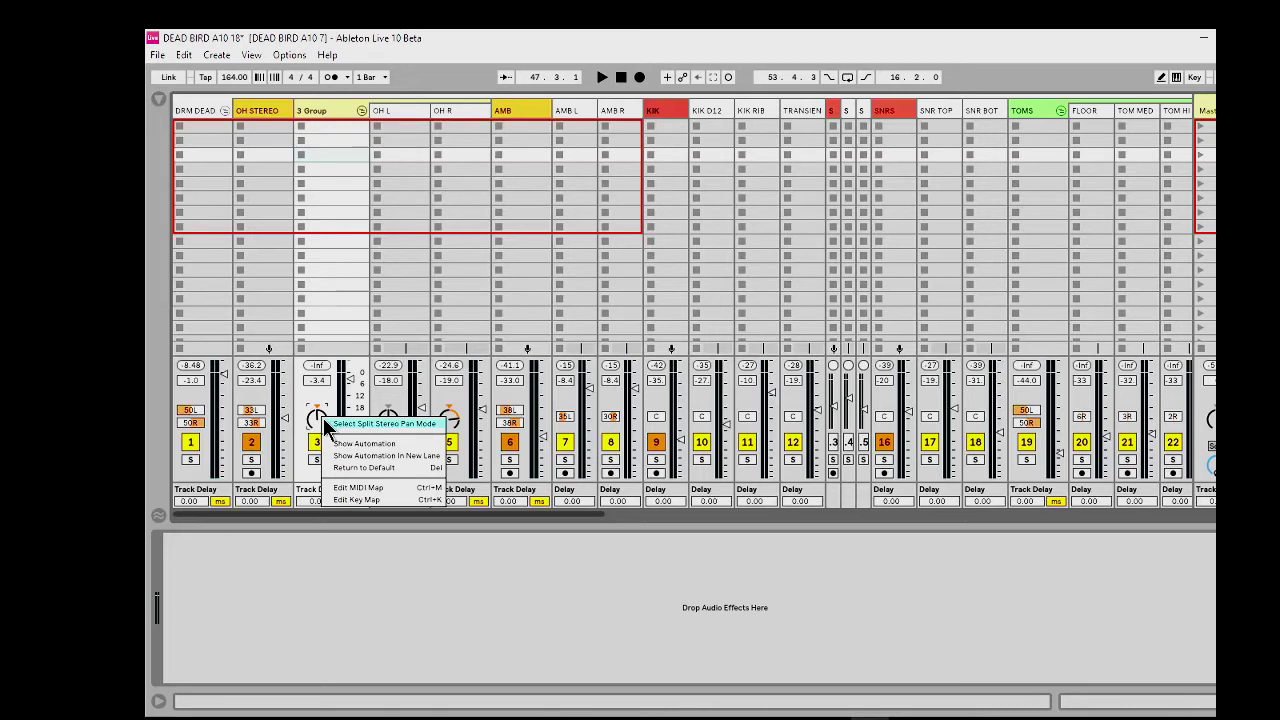
{"action": "left_click", "coordinate": [330, 424]}
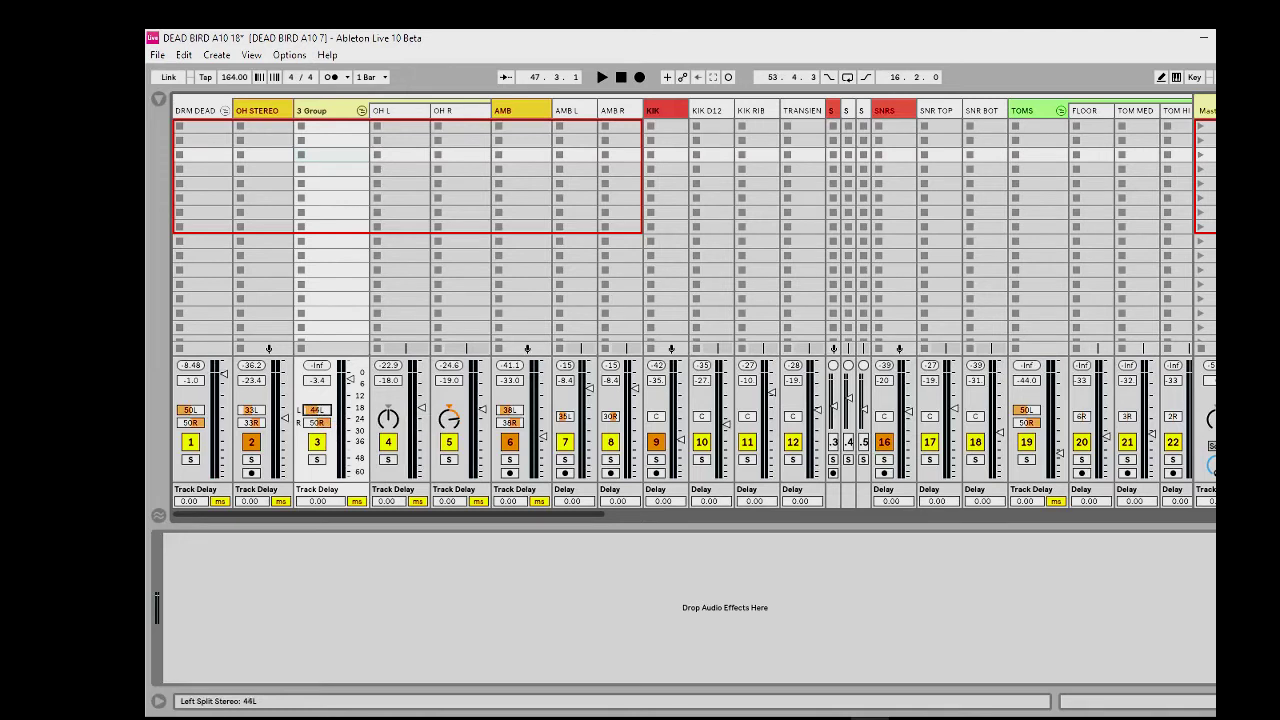
{"action": "mouse_move", "coordinate": [316, 410]}
{"action": "left_mouse_down"}
{"action": "mouse_move", "coordinate": [326, 449]}
{"action": "mouse_move", "coordinate": [322, 415]}
{"action": "left_mouse_up"}
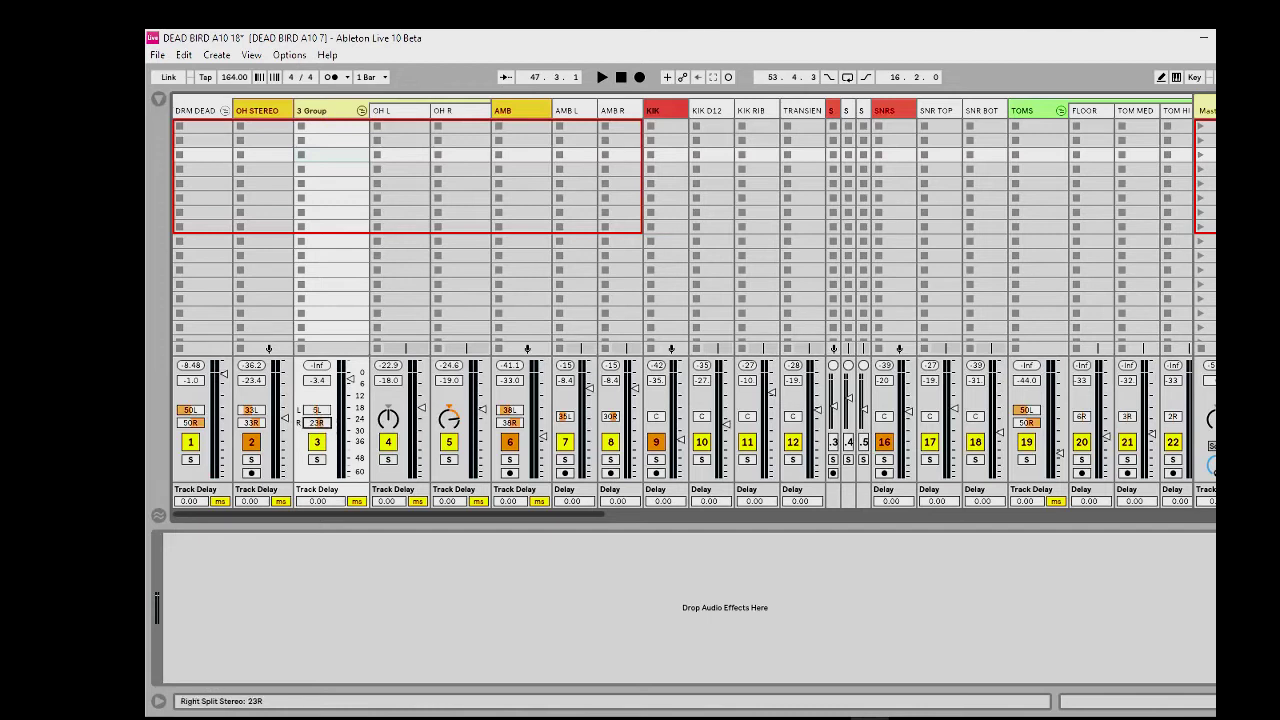
{"action": "left_click", "coordinate": [322, 410]}
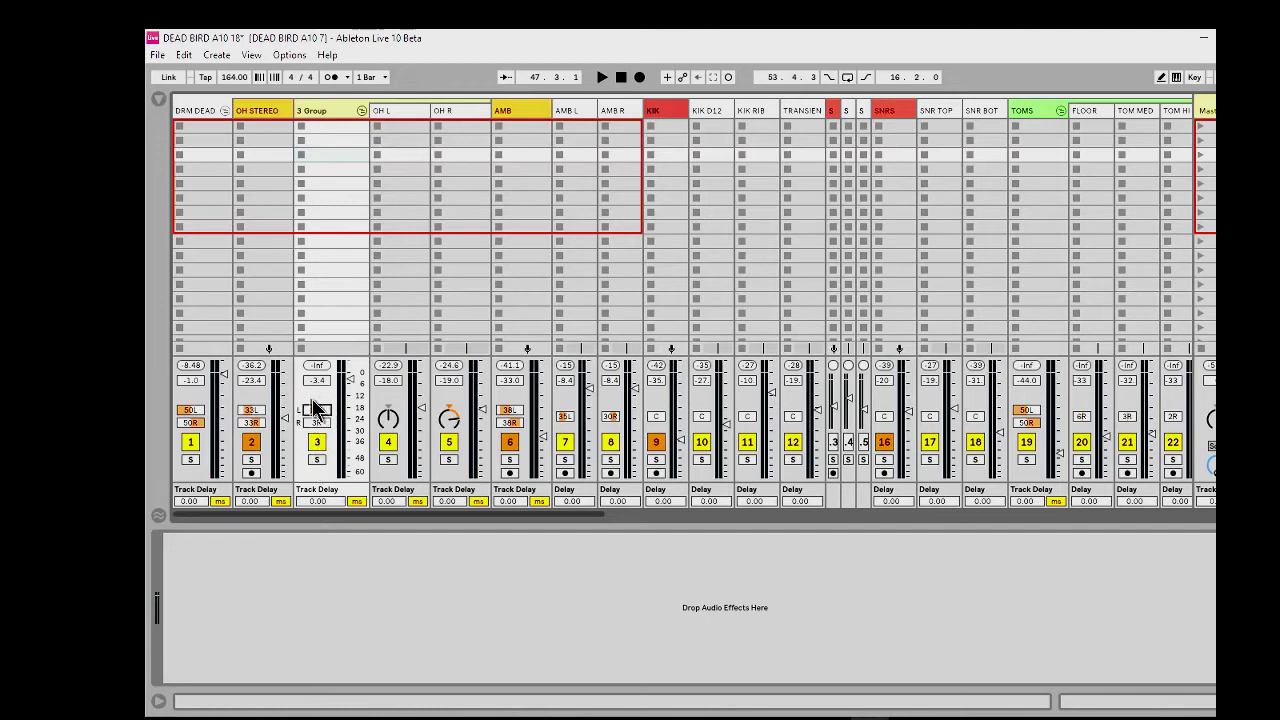
{"action": "right_click", "coordinate": [317, 411]}
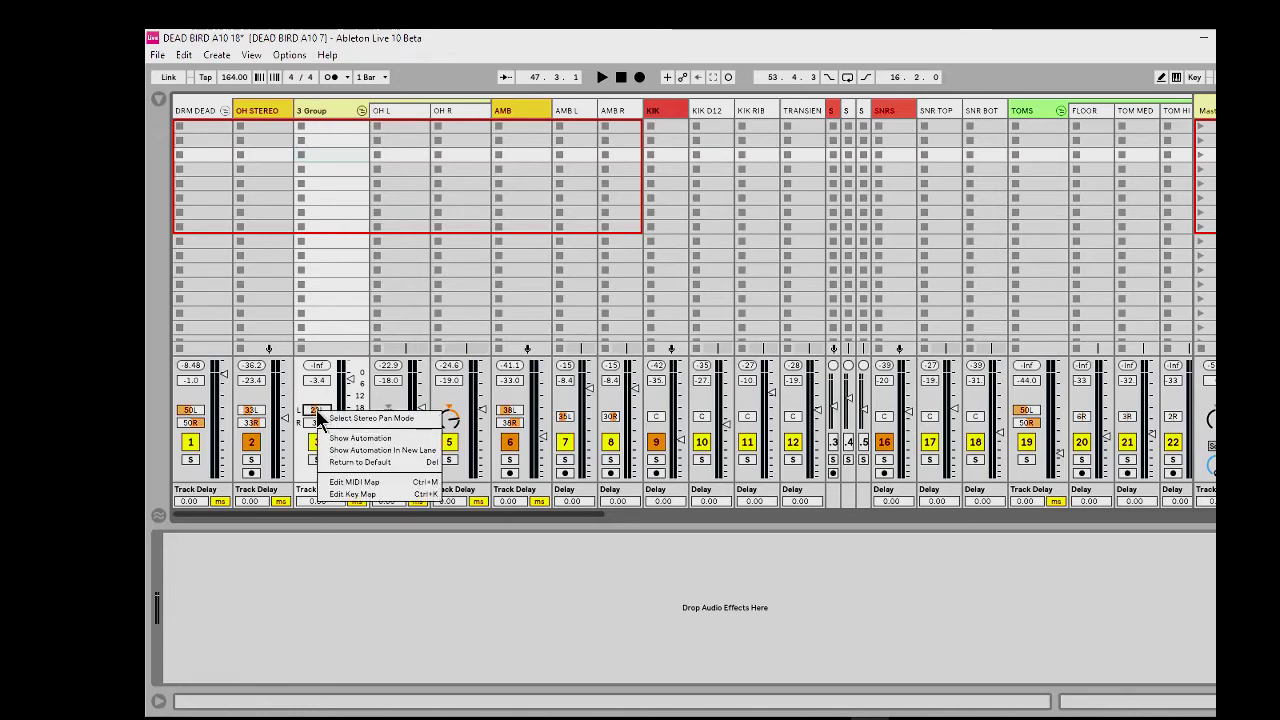
{"action": "left_click", "coordinate": [370, 418]}
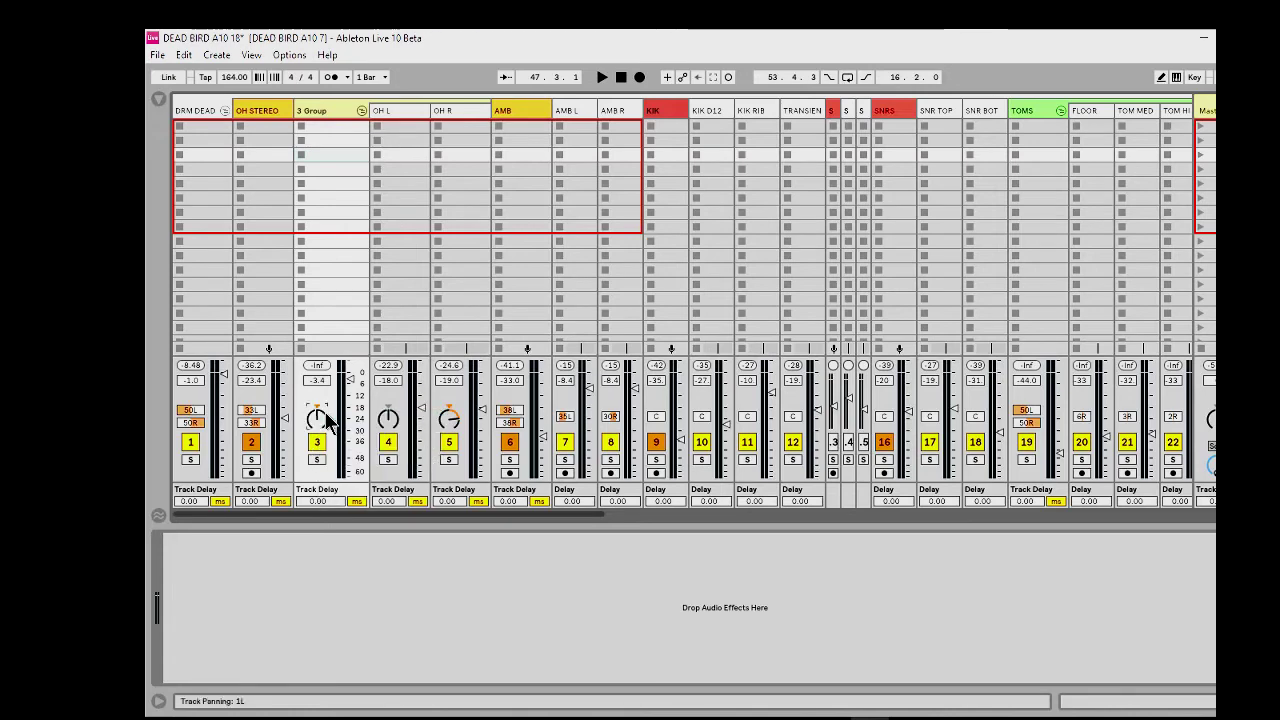
Step: Open the browser and look through the plug-ins in the colour-coded collections, from EQ to FX CHAINS and back
{"action": "left_click", "coordinate": [160, 99]}
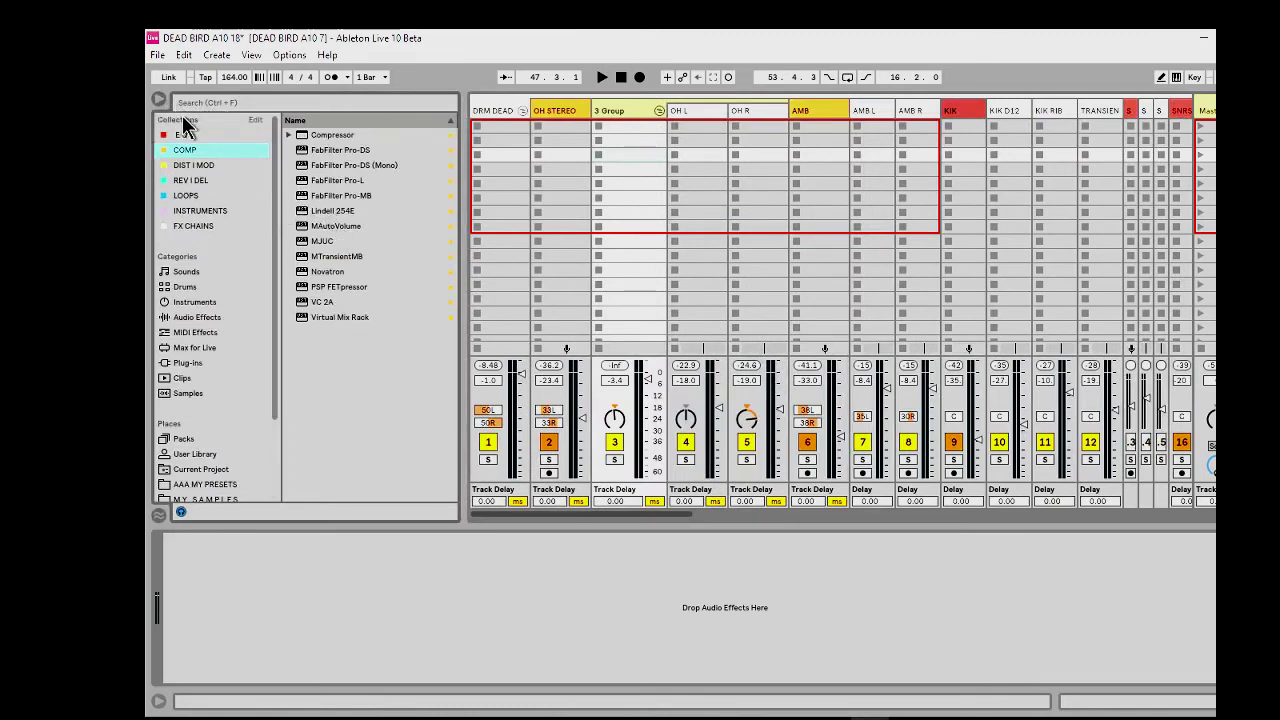
{"action": "key", "text": "Down"}
{"action": "key", "text": "Down"}
{"action": "key", "text": "Down"}
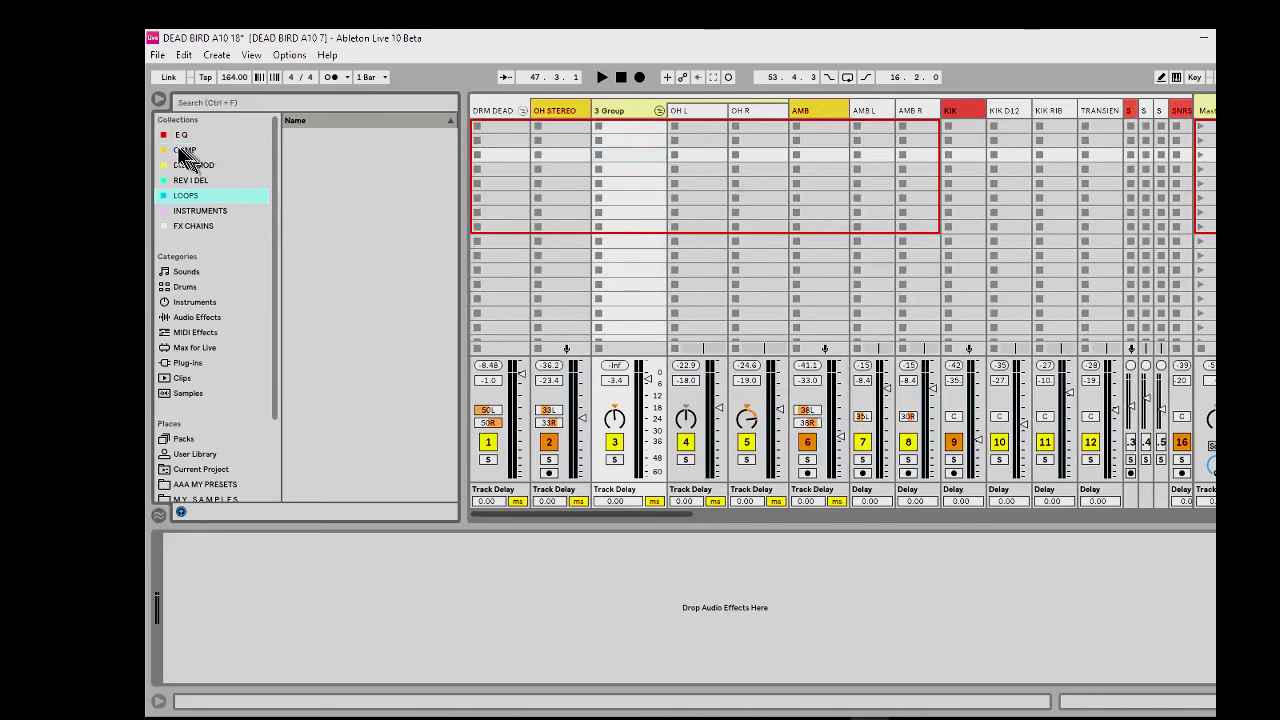
{"action": "left_click", "coordinate": [182, 136]}
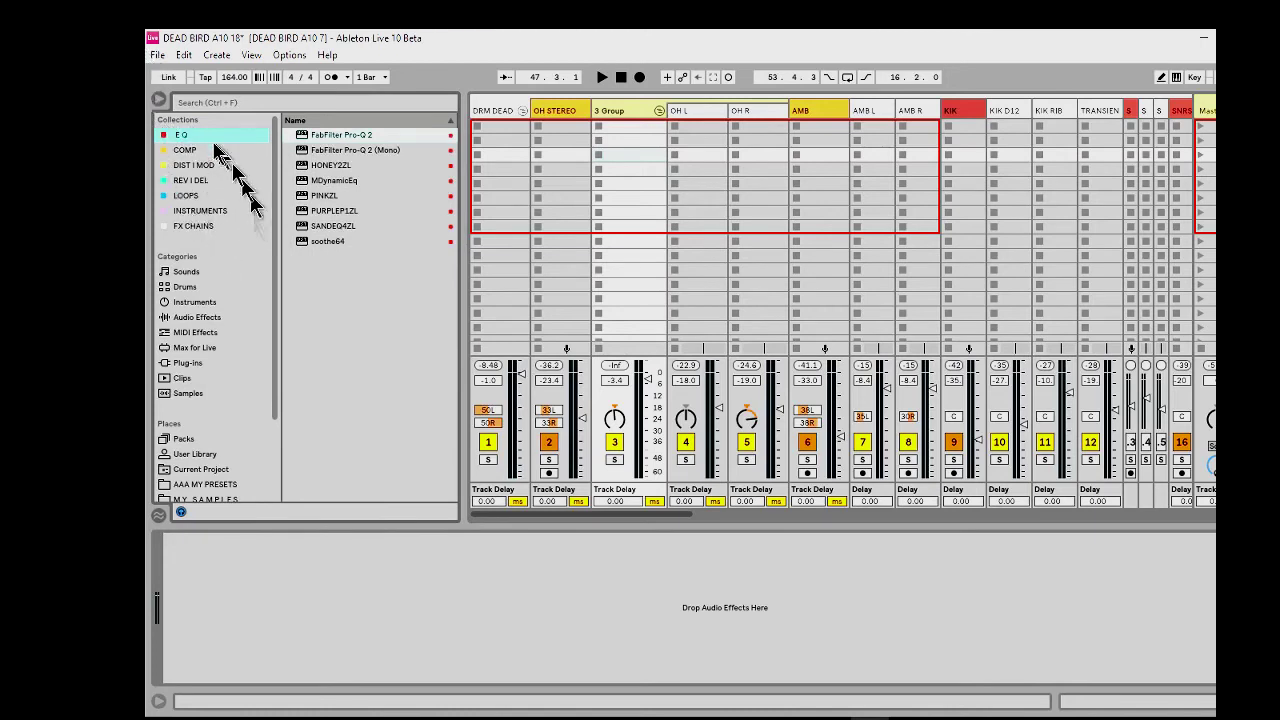
{"action": "key", "text": "Down"}
{"action": "key", "text": "Down"}
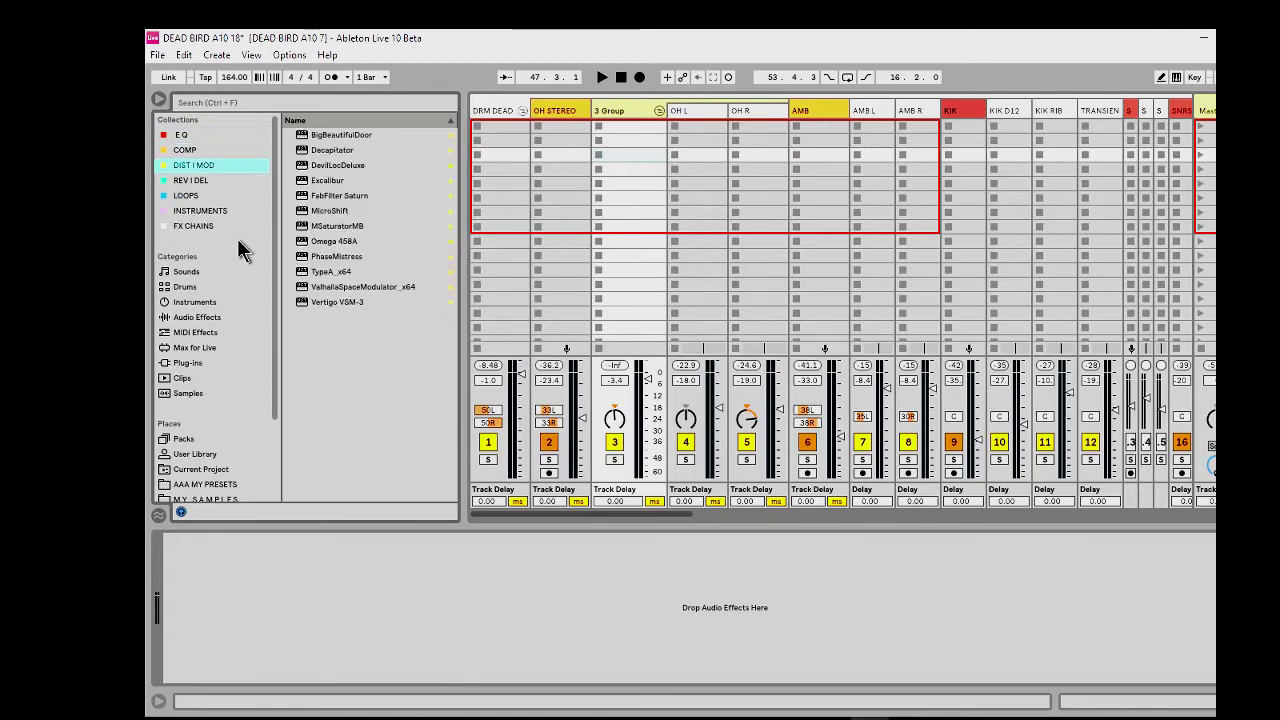
{"action": "key", "text": "Down"}
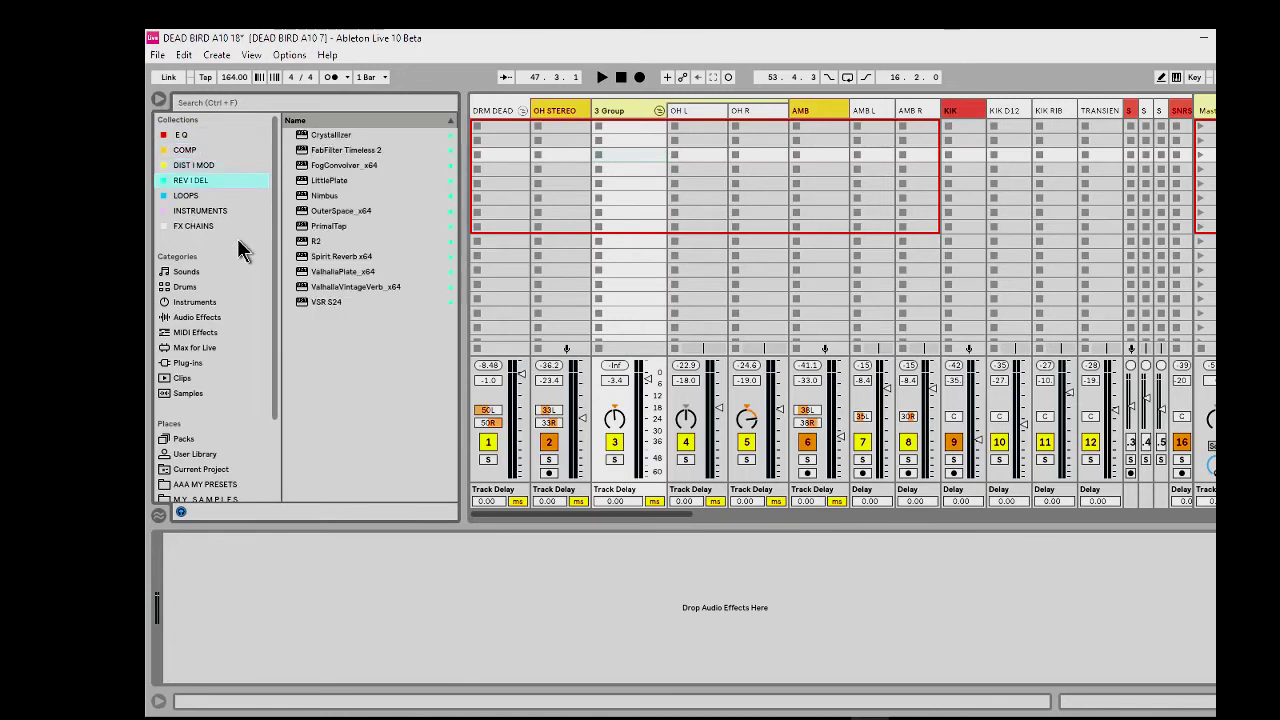
{"action": "key", "text": "Down"}
{"action": "key", "text": "Down"}
{"action": "key", "text": "Down"}
{"action": "key", "text": "Up"}
{"action": "key", "text": "Up"}
{"action": "key", "text": "Up"}
{"action": "key", "text": "Up"}
{"action": "key", "text": "Up"}
{"action": "key", "text": "Up"}
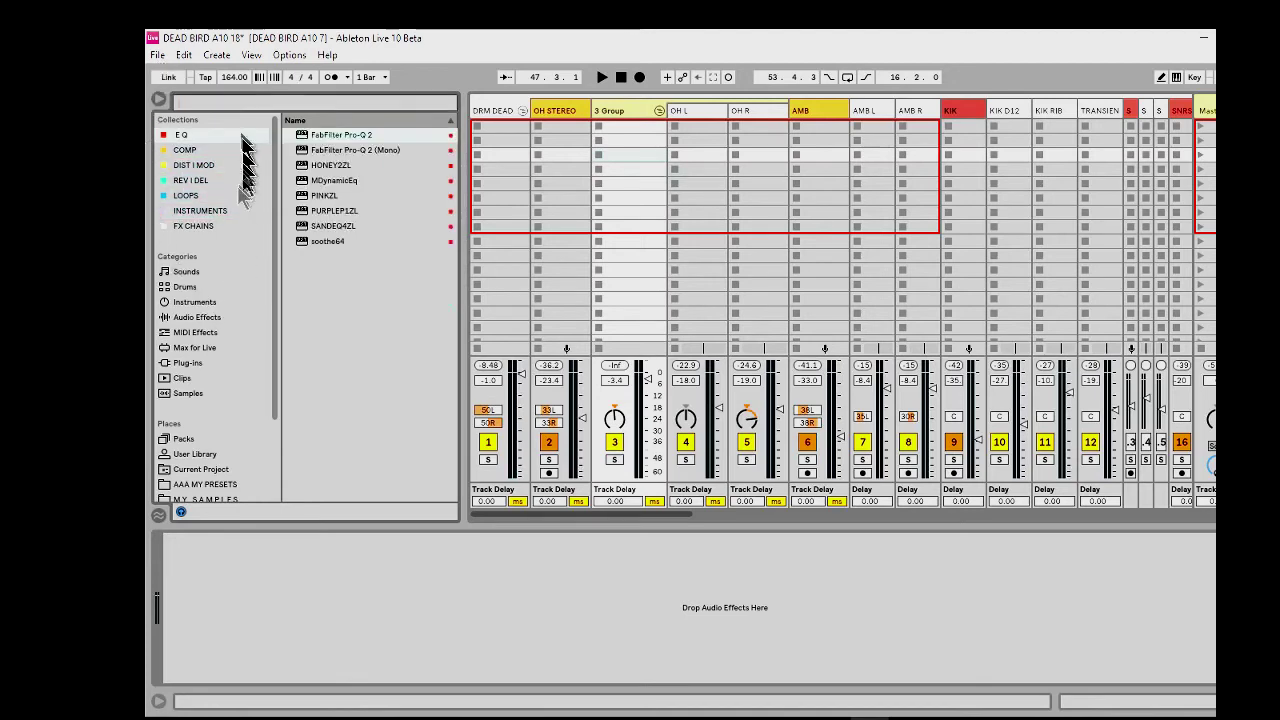
Step: Browse the Instruments and Plug-ins categories and select a plug-in in the DYNAMICS folder
{"action": "key", "text": "ctrl+f"}
{"action": "left_click", "coordinate": [189, 362]}
{"action": "left_click", "coordinate": [195, 302]}
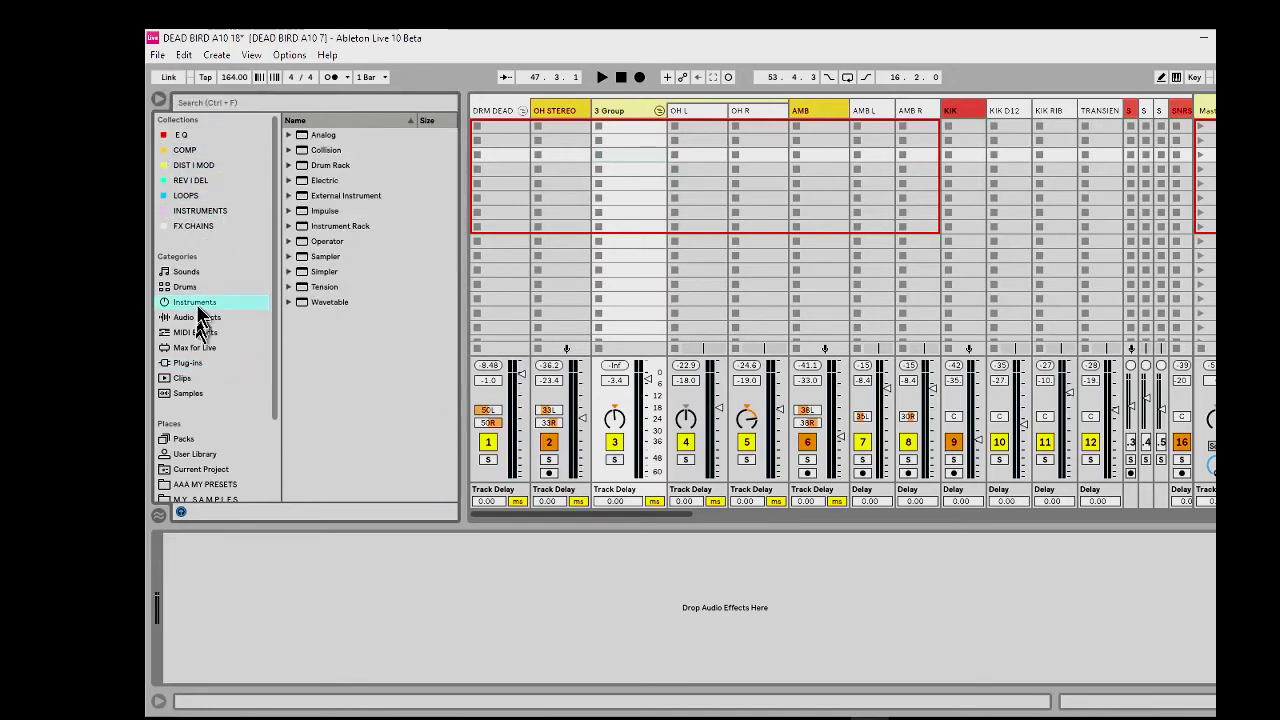
{"action": "left_click", "coordinate": [197, 361]}
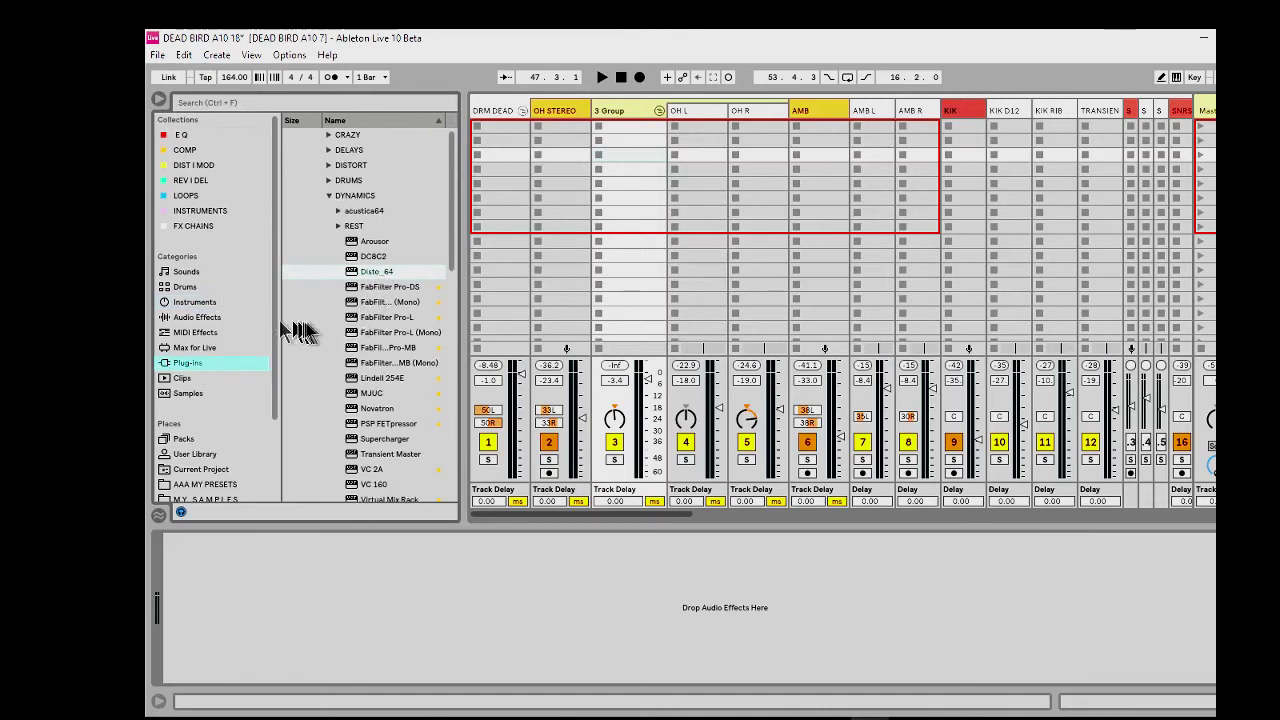
{"action": "left_click", "coordinate": [373, 271]}
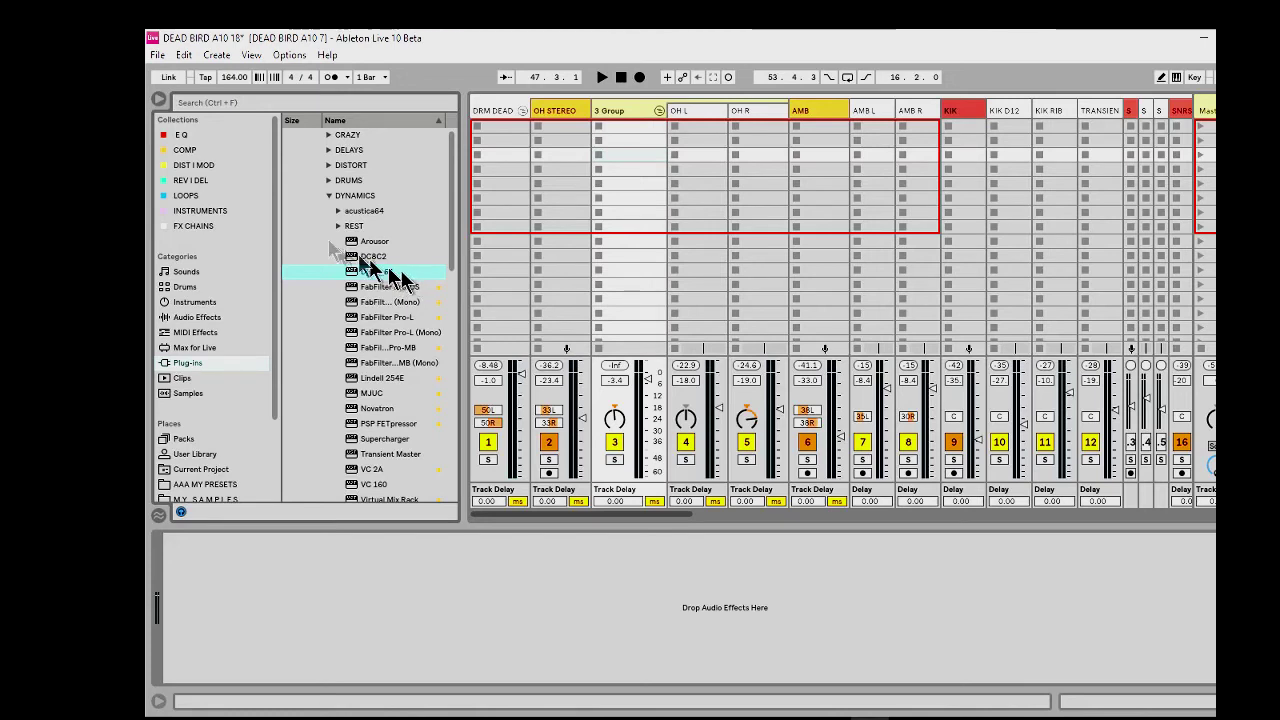
Step: Add the Disto_64 plug-in from the DYNAMICS folder to the COMP collection and open that collection
{"action": "left_click_drag", "start_coordinate": [360, 285], "coordinate": [211, 160]}
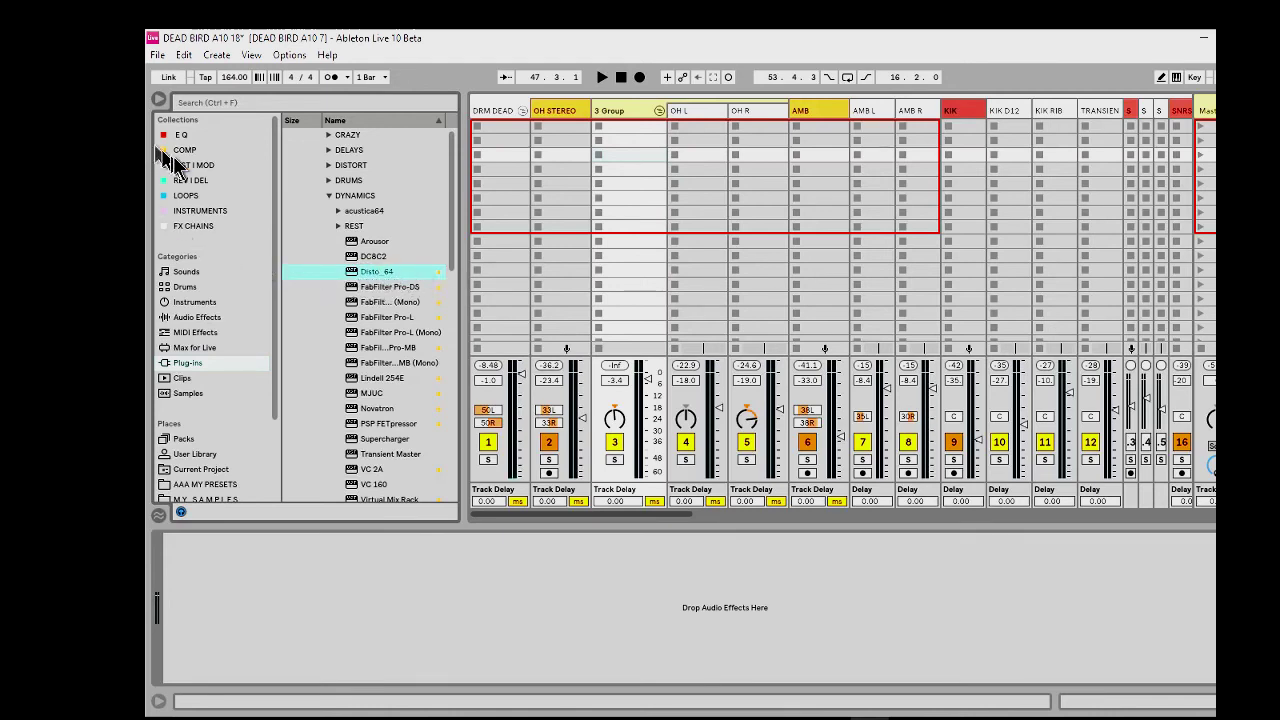
{"action": "left_click_drag", "start_coordinate": [376, 272], "coordinate": [184, 150]}
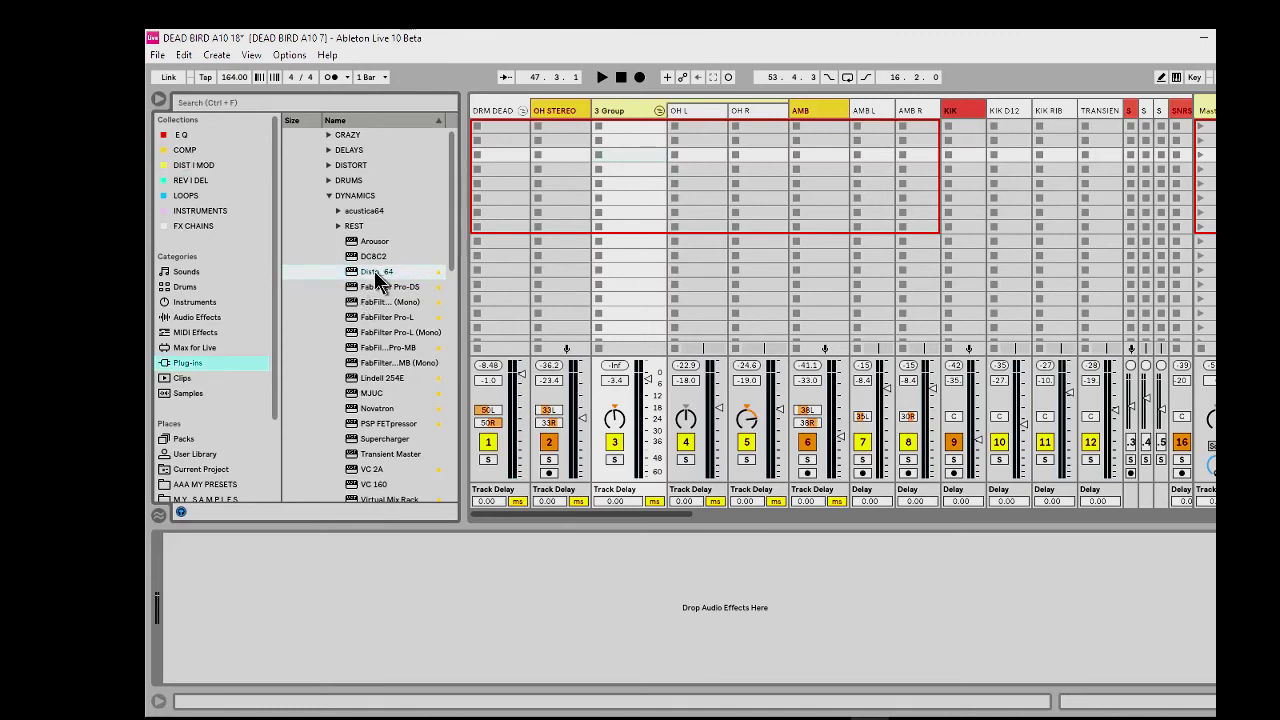
{"action": "left_click", "coordinate": [190, 150]}
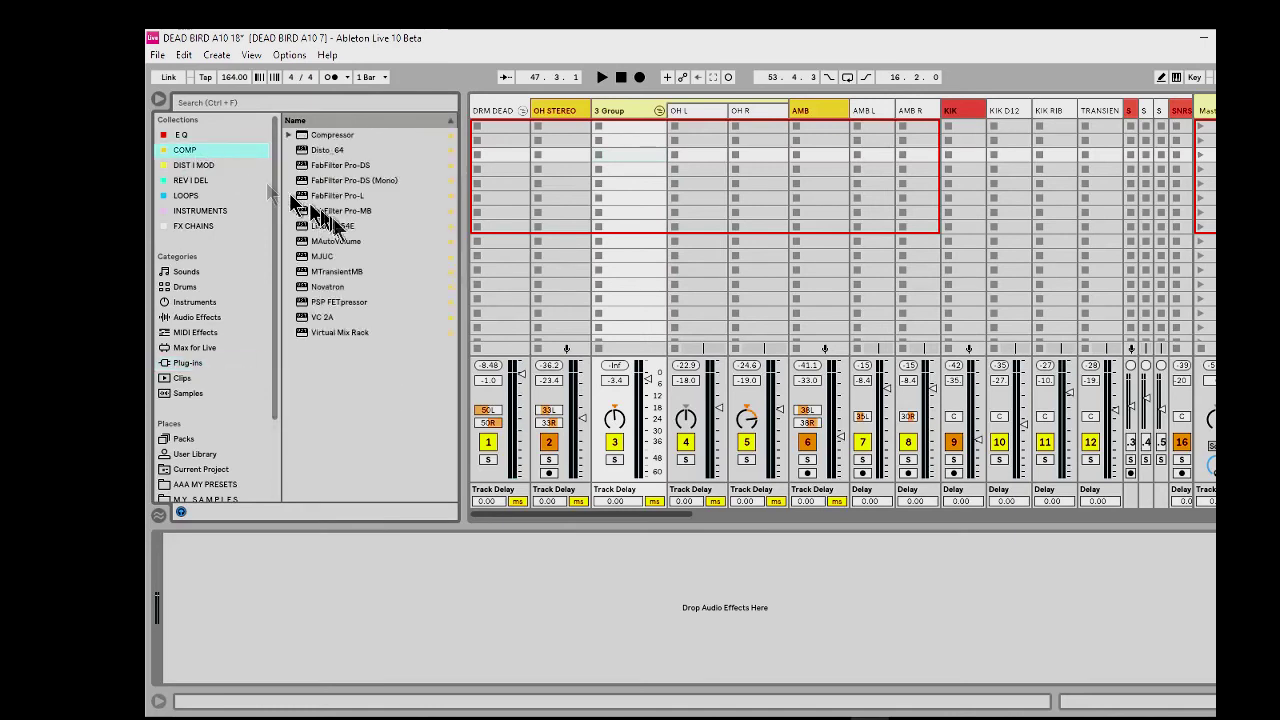
Step: Remove Disto_64 from the COMP collection and hide the browser
{"action": "left_click", "coordinate": [335, 153]}
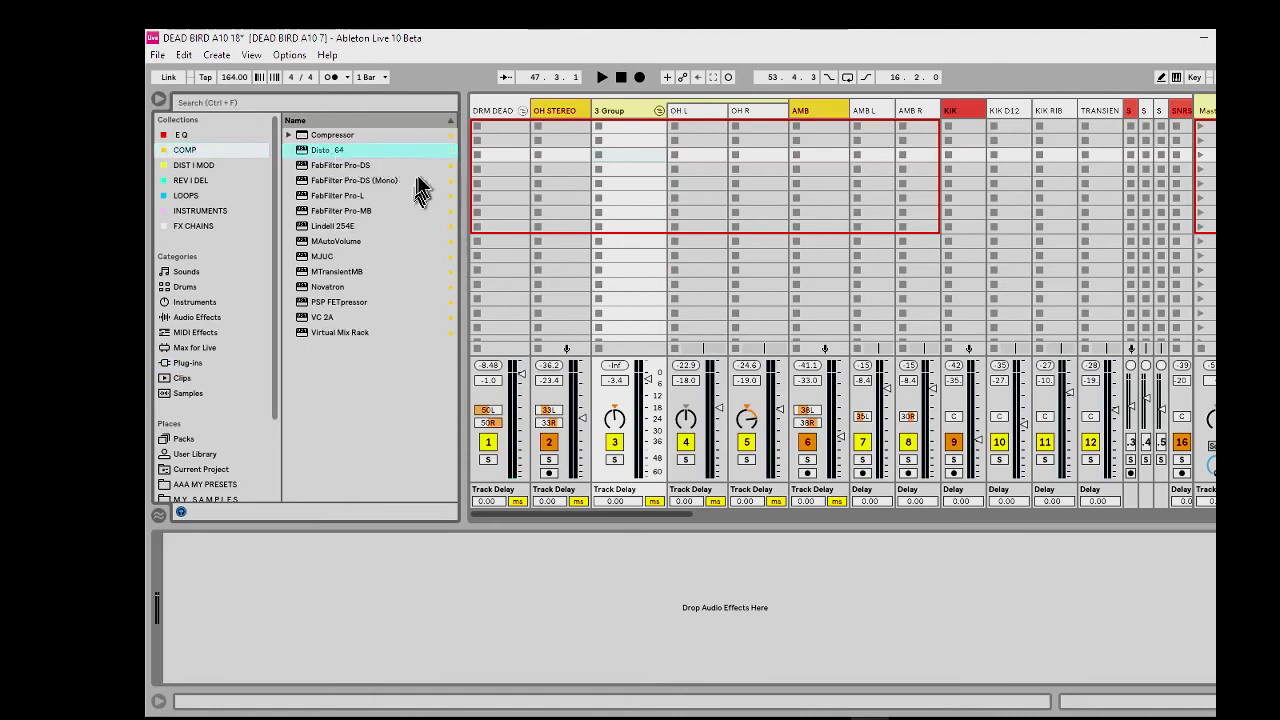
{"action": "left_click", "coordinate": [190, 195]}
{"action": "left_click", "coordinate": [188, 152]}
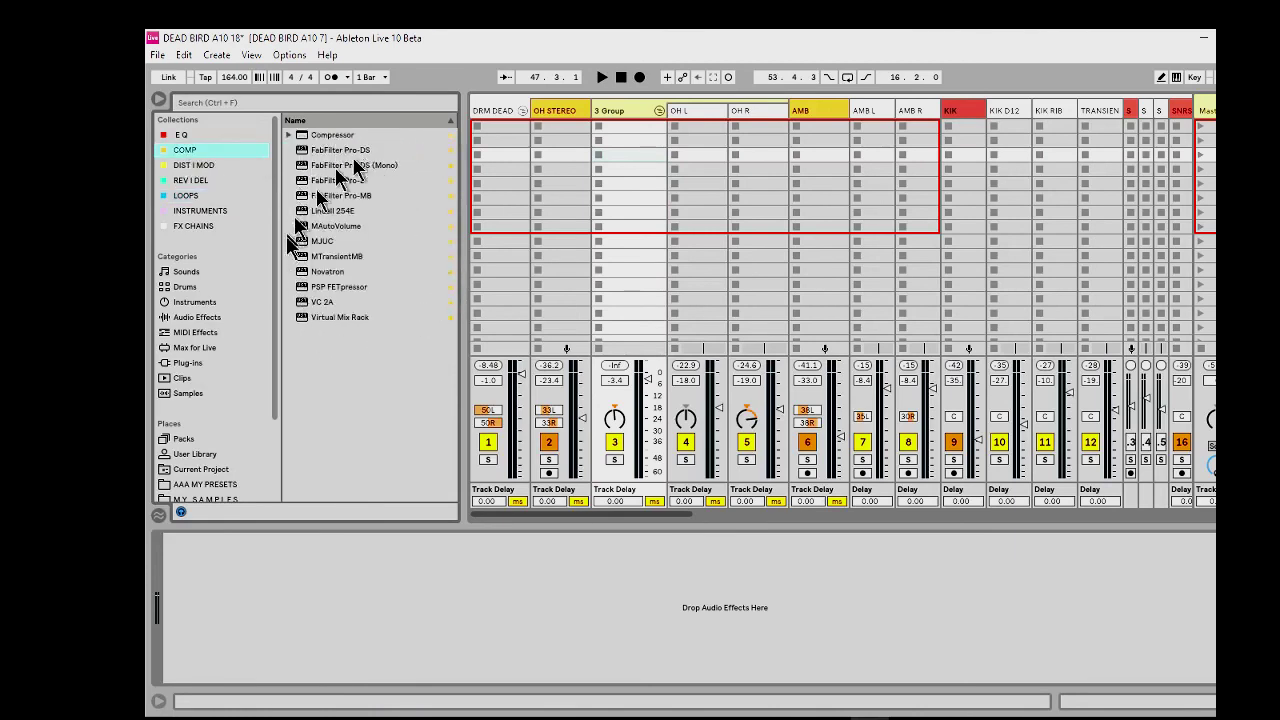
{"action": "key", "text": "ctrl+alt+b"}
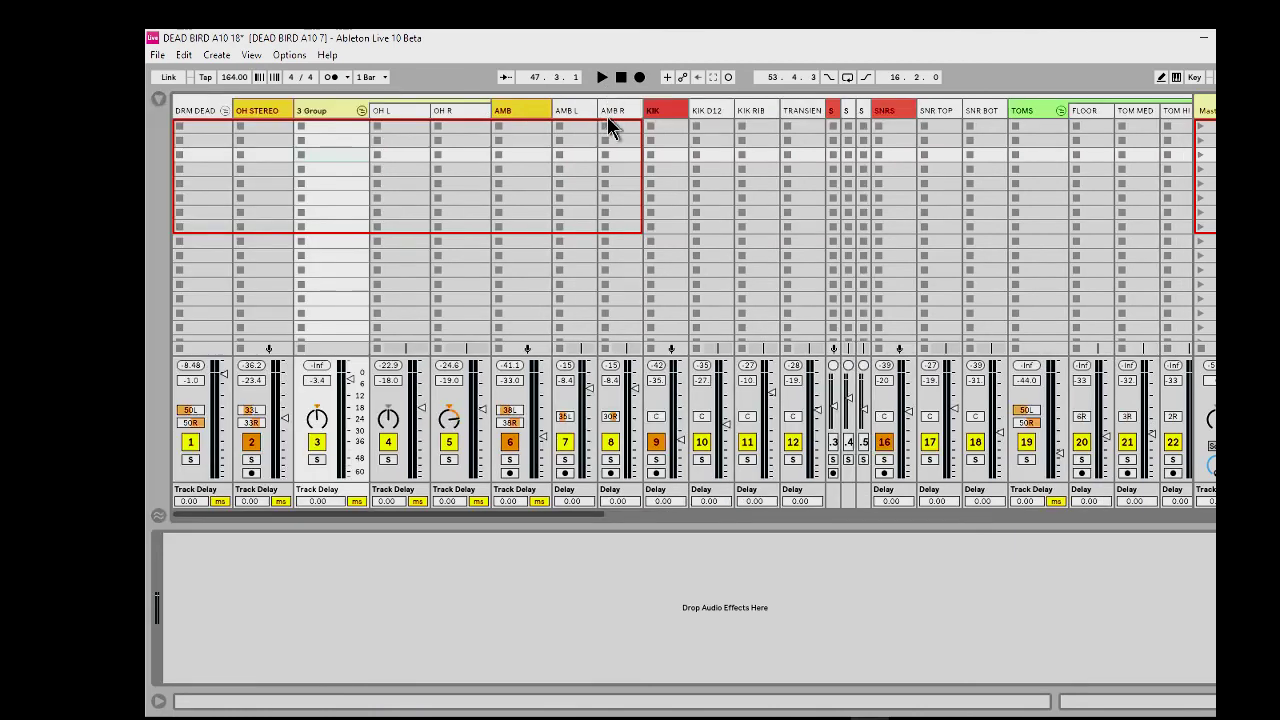